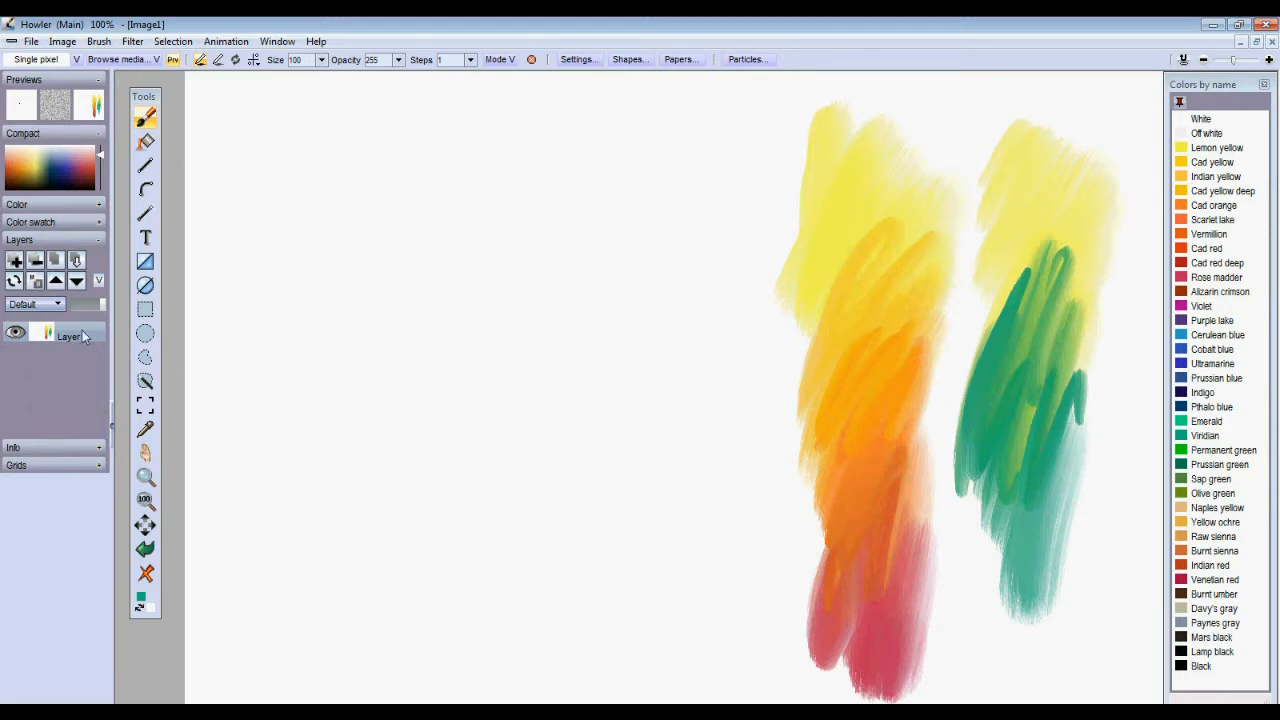
Capture the painted yellow-to-red and green swatches as a custom brush and load it into the colour mixer as the palette.
left_click(150, 406)
mouse_move(753, 100)
left_mouse_down()
mouse_move(1111, 611)
mouse_move(1136, 675)
left_mouse_up()
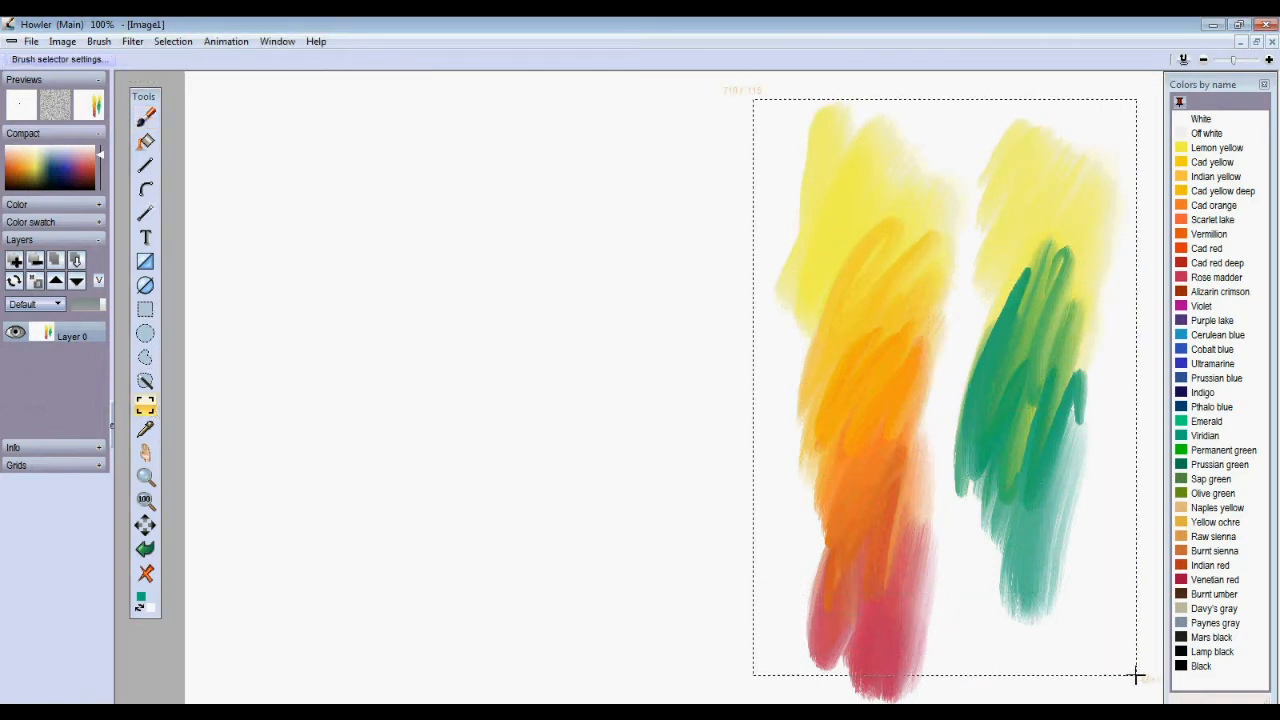
left_click(72, 204)
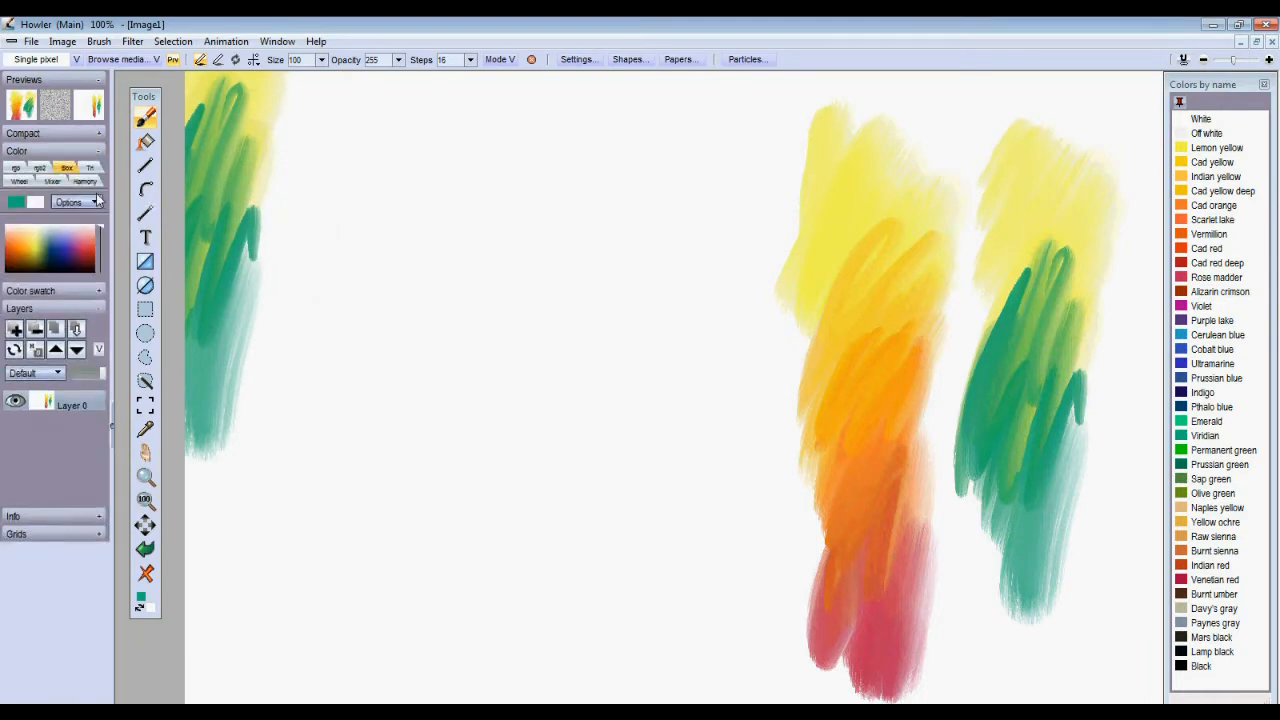
left_click(55, 182)
left_click(74, 254)
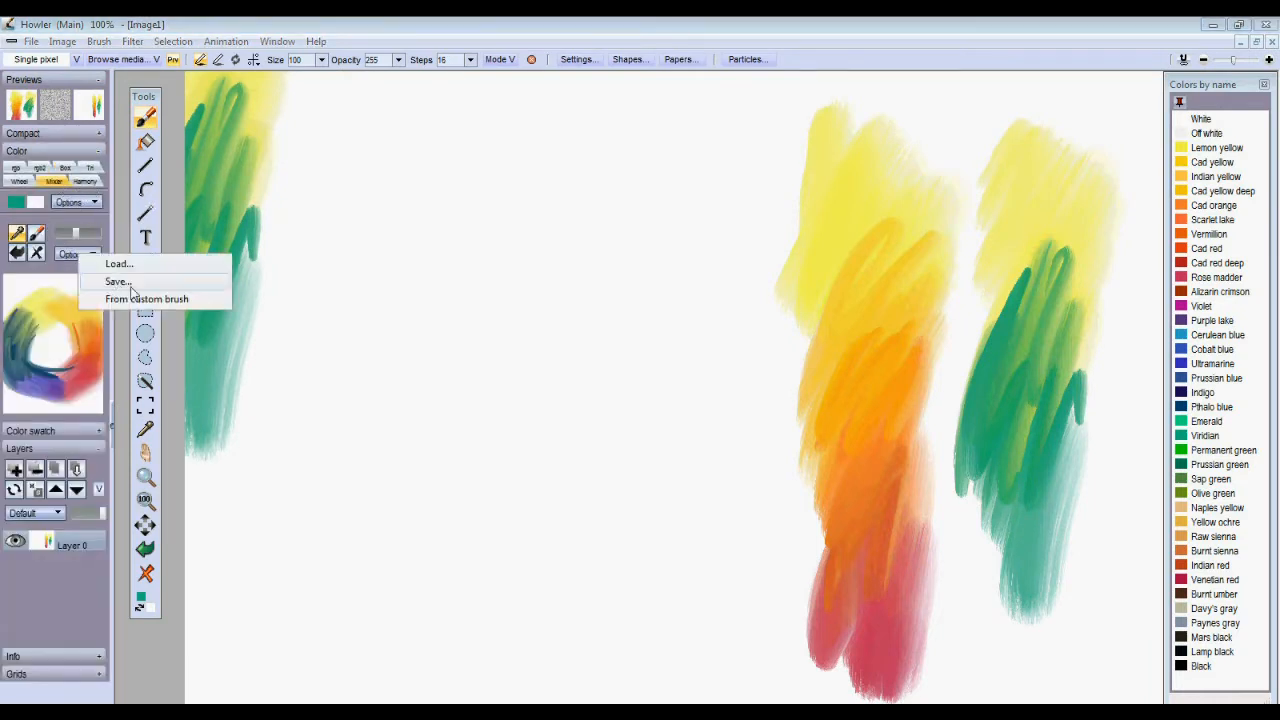
left_click(146, 299)
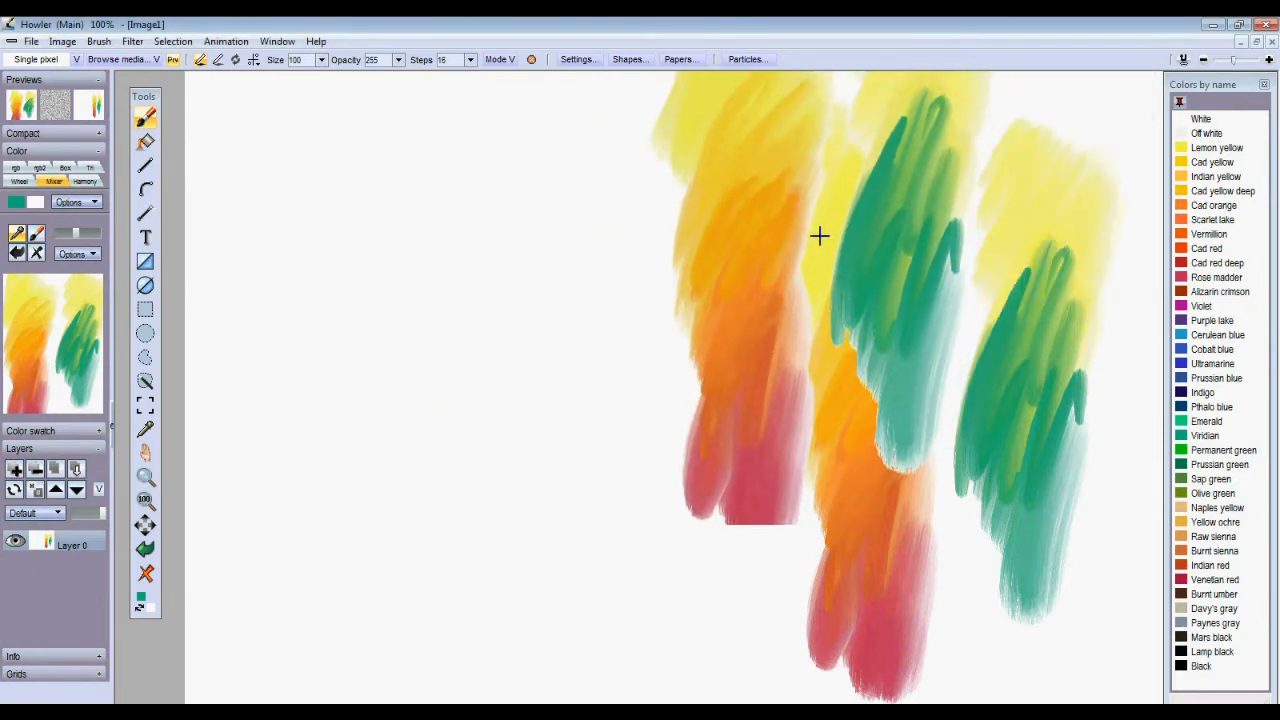
Switch to the swap canvas and clear it for a fresh painting.
key("j")
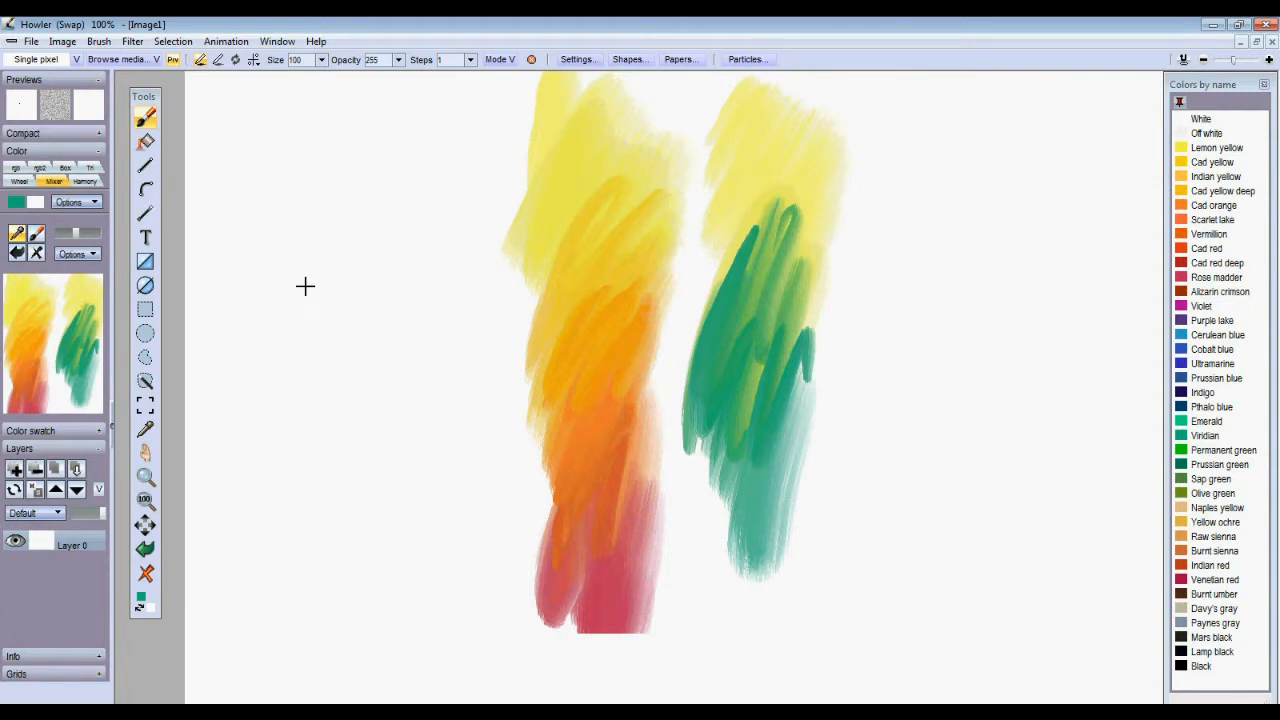
key("Delete")
mouse_move(416, 300)
left_mouse_down()
mouse_move(391, 368)
mouse_move(446, 386)
left_mouse_up()
left_click(529, 380)
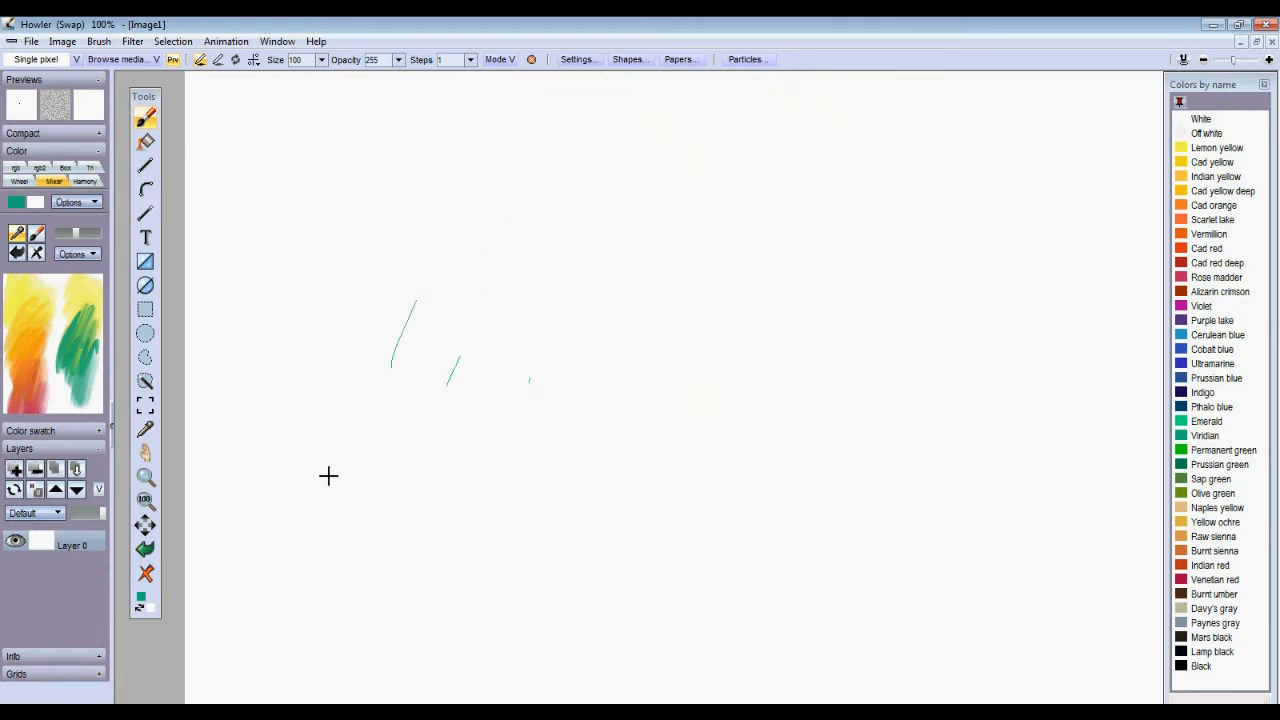
left_click(146, 574)
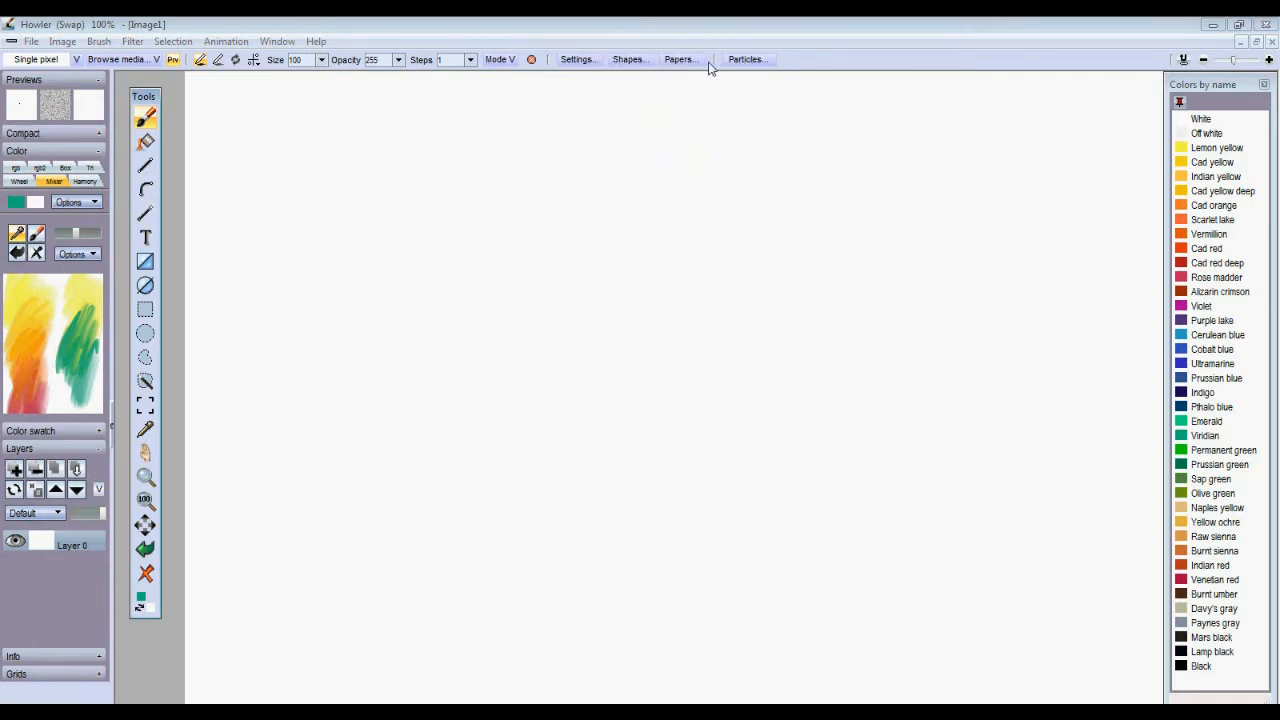
Open the particle brush's bristle settings and choose the pointed round brush.
left_click(745, 60)
left_click_drag(700, 86, 1002, 97)
left_click(979, 168)
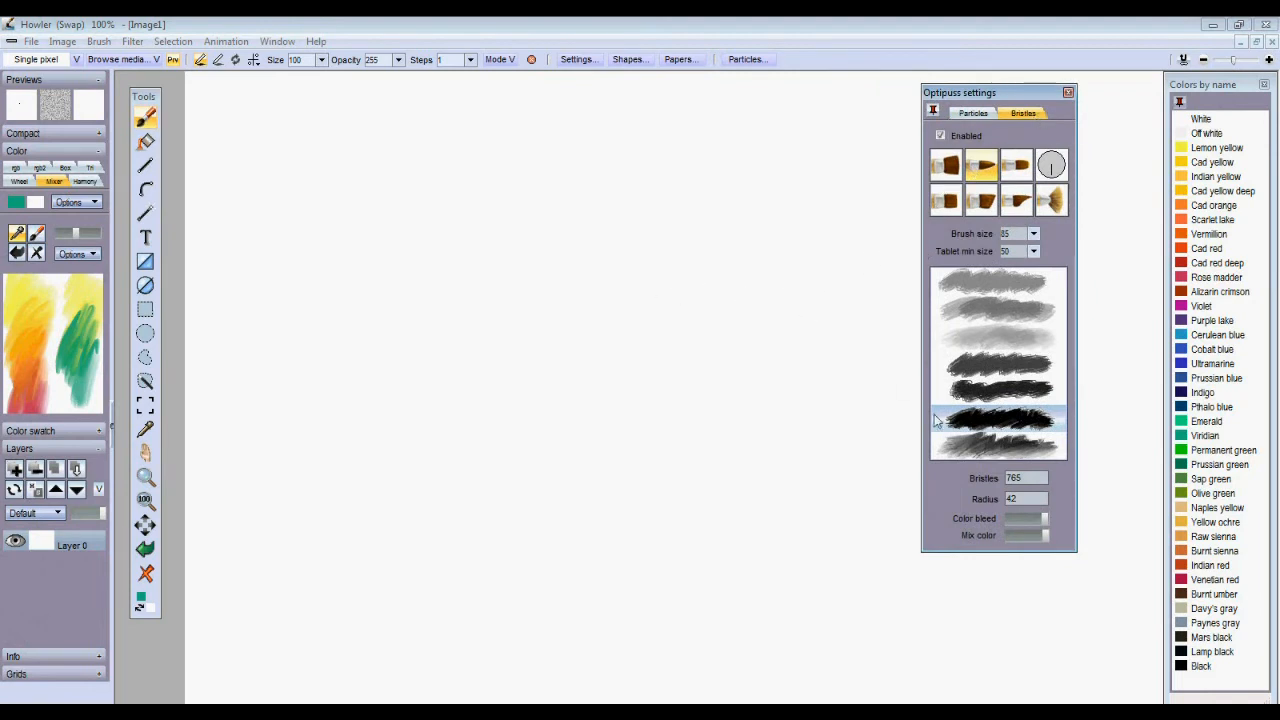
Paint thin and thick green test strokes across the canvas with the pointed round bristle brush.
mouse_move(675, 213)
left_mouse_down()
mouse_move(546, 366)
mouse_move(540, 405)
left_mouse_up()
left_click_drag(671, 283, 610, 380)
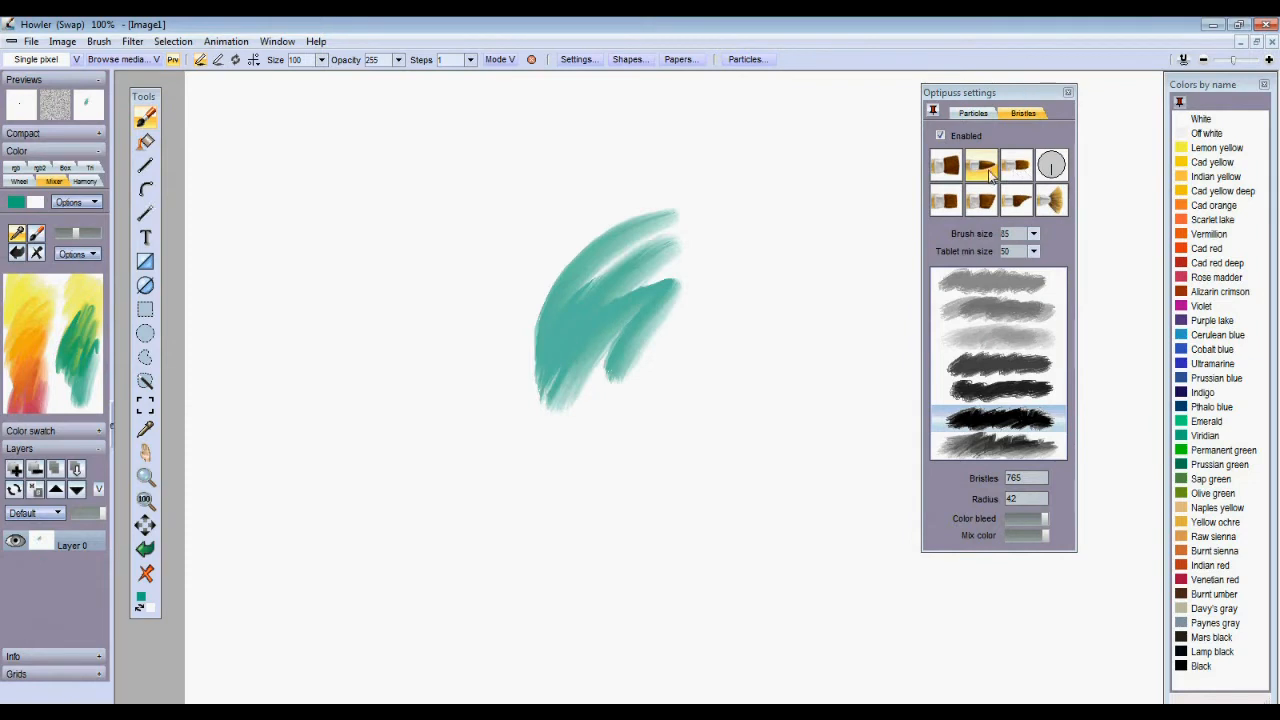
left_click_drag(730, 247, 722, 287)
left_click_drag(808, 227, 752, 292)
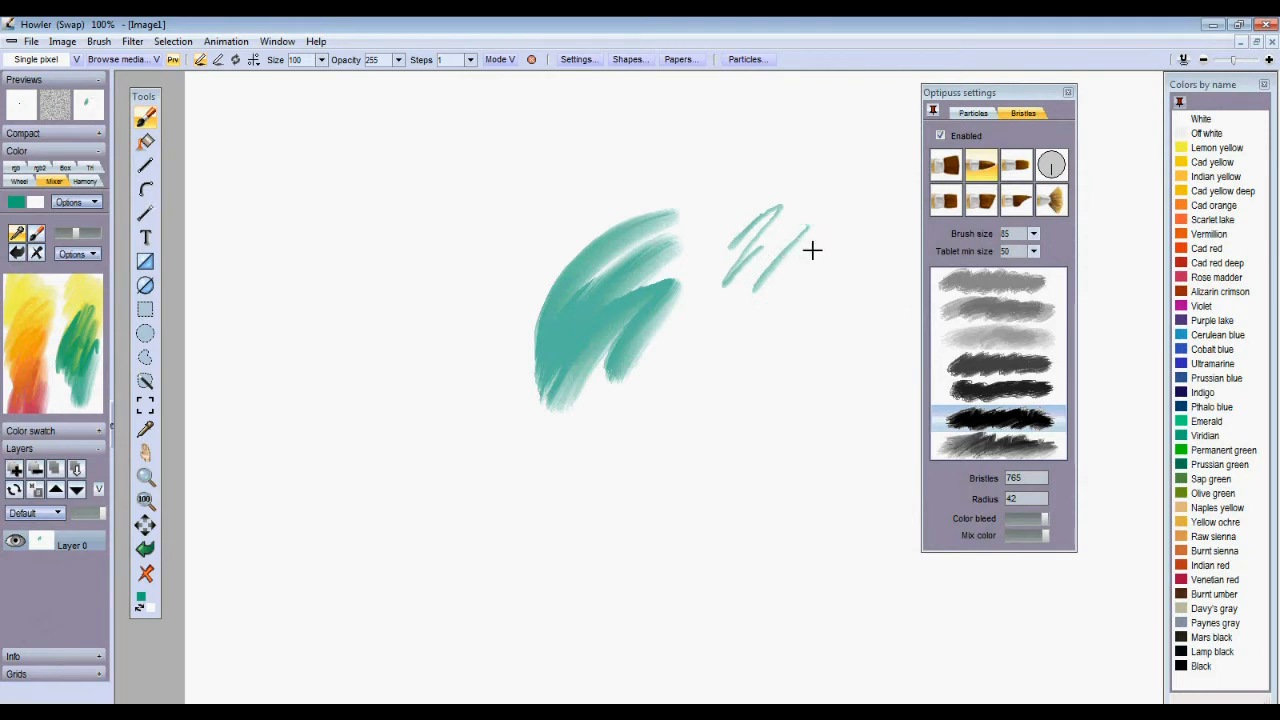
left_click_drag(745, 315, 834, 246)
left_click_drag(868, 285, 733, 387)
mouse_move(810, 350)
left_mouse_down()
mouse_move(840, 460)
mouse_move(885, 425)
left_mouse_up()
mouse_move(634, 420)
left_mouse_down()
mouse_move(683, 388)
mouse_move(633, 506)
mouse_move(666, 546)
mouse_move(724, 555)
mouse_move(791, 595)
mouse_move(834, 609)
left_mouse_up()
mouse_move(469, 323)
left_mouse_down()
mouse_move(354, 143)
mouse_move(308, 170)
left_mouse_up()
mouse_move(542, 186)
left_mouse_down()
mouse_move(674, 94)
mouse_move(752, 180)
left_mouse_up()
mouse_move(505, 398)
left_mouse_down()
mouse_move(503, 468)
mouse_move(590, 477)
mouse_move(636, 570)
left_mouse_up()
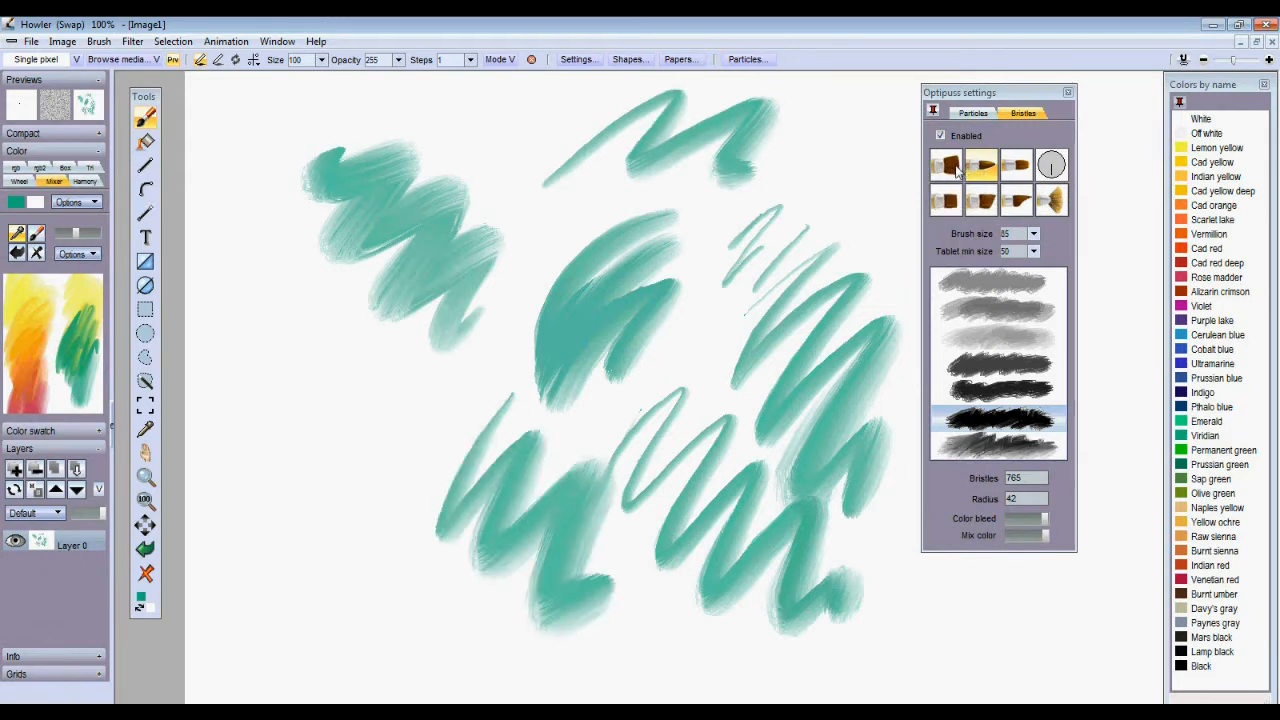
Try the wide flat bristle brush with several green strokes and clear the canvas.
left_click(947, 167)
mouse_move(246, 514)
left_mouse_down()
mouse_move(291, 437)
mouse_move(346, 591)
mouse_move(446, 497)
left_mouse_up()
left_click(295, 363)
left_click_drag(295, 363, 234, 209)
mouse_move(448, 372)
left_mouse_down()
mouse_move(504, 397)
mouse_move(594, 403)
left_mouse_up()
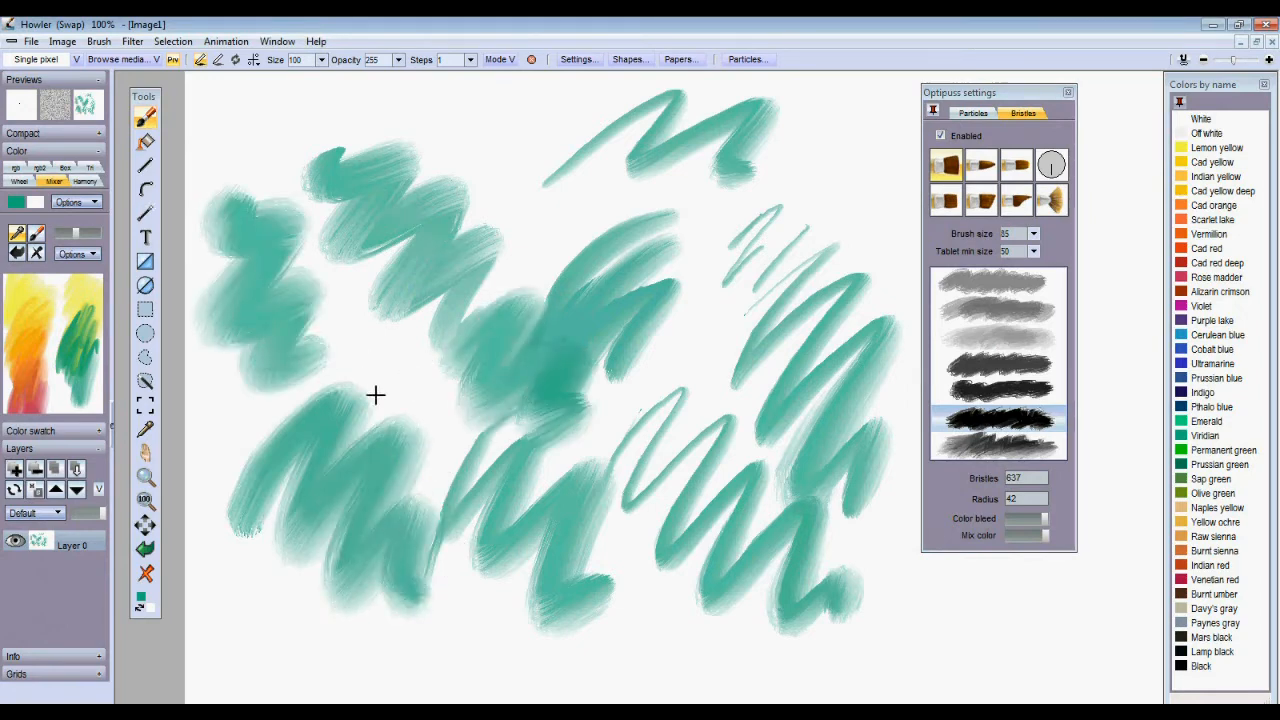
left_click(147, 573)
Switch back to the pointed round bristle brush and pick orange from the colour mixer.
left_click(984, 172)
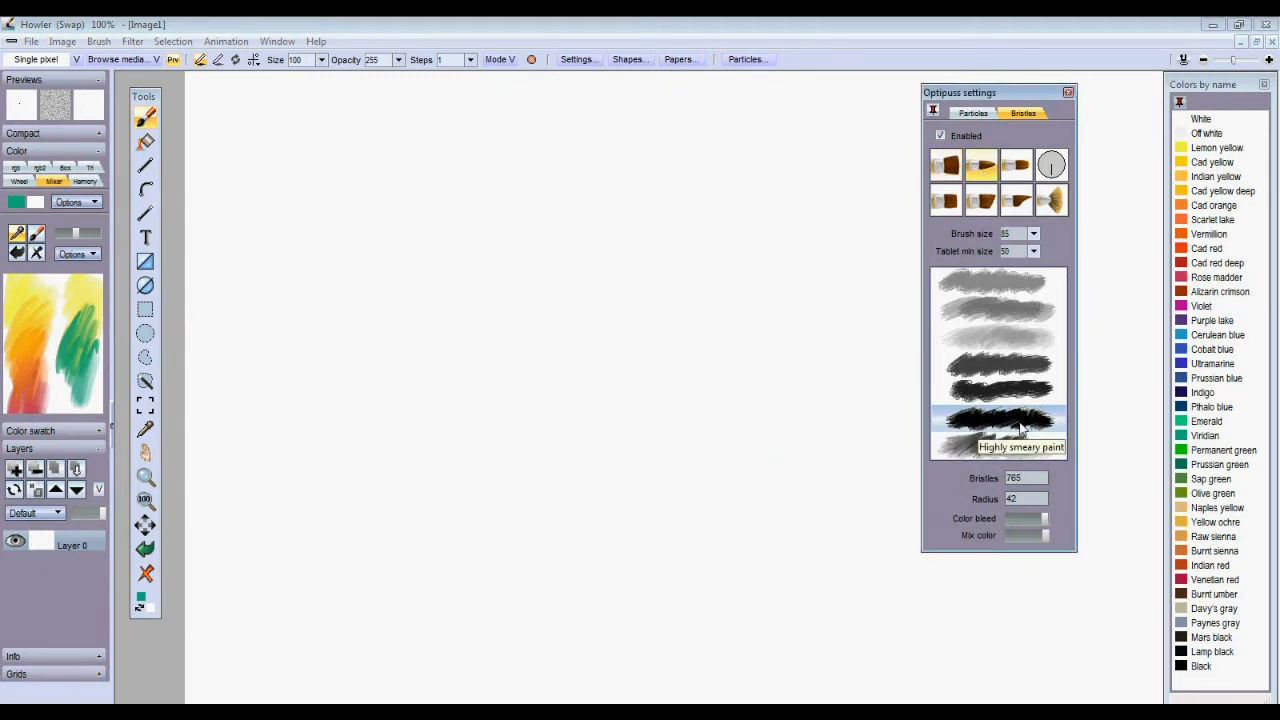
left_click(1068, 92)
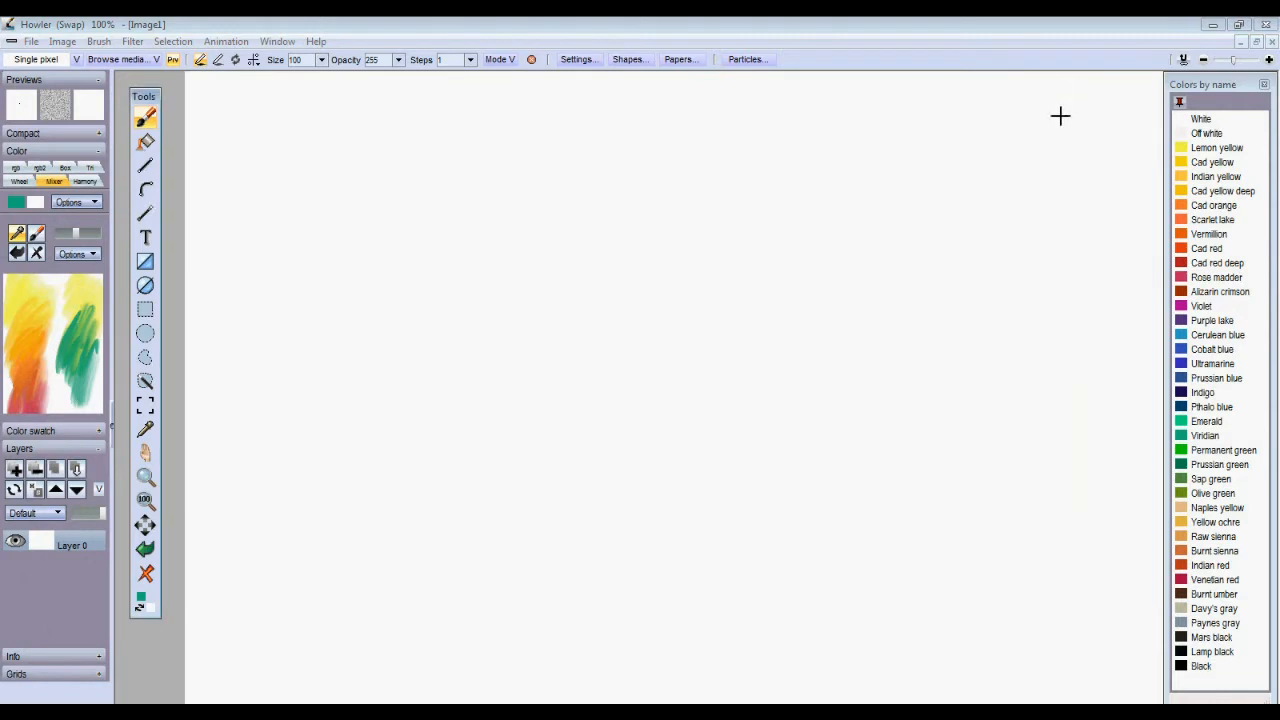
left_click(31, 345)
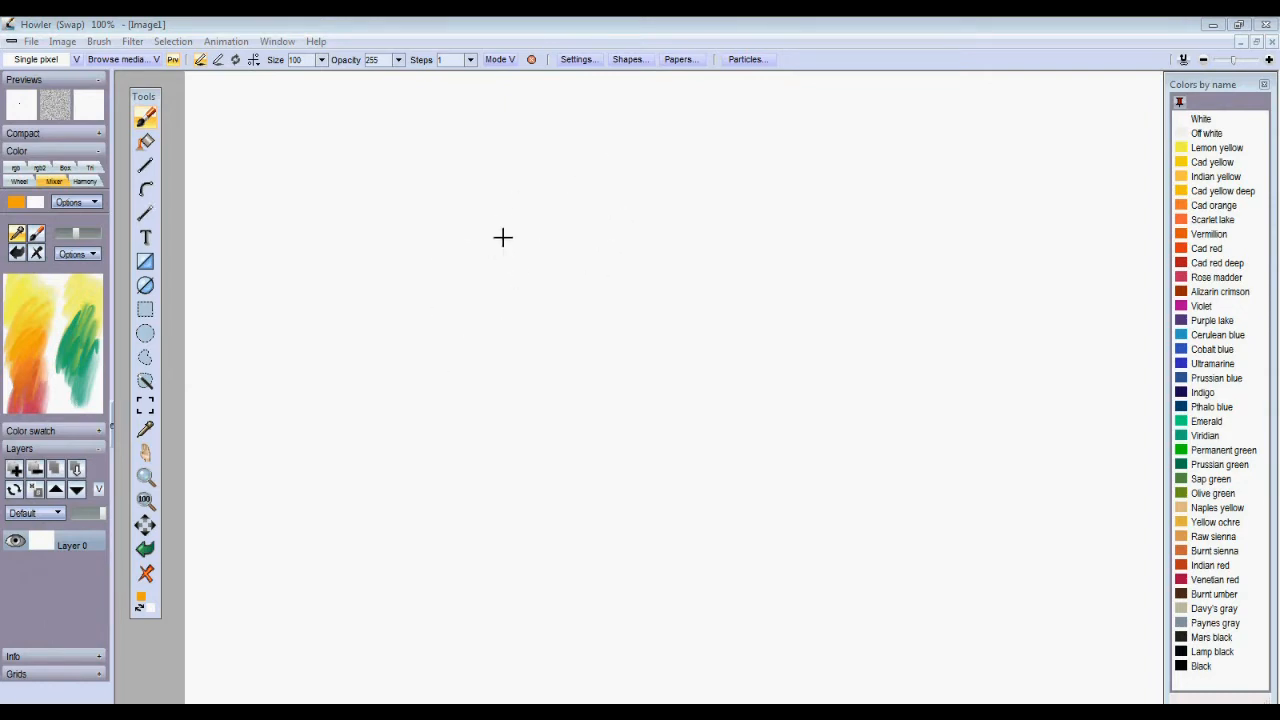
mouse_move(575, 178)
left_mouse_down()
mouse_move(740, 203)
mouse_move(852, 238)
left_mouse_up()
left_click_drag(568, 178, 458, 360)
key("ctrl+z")
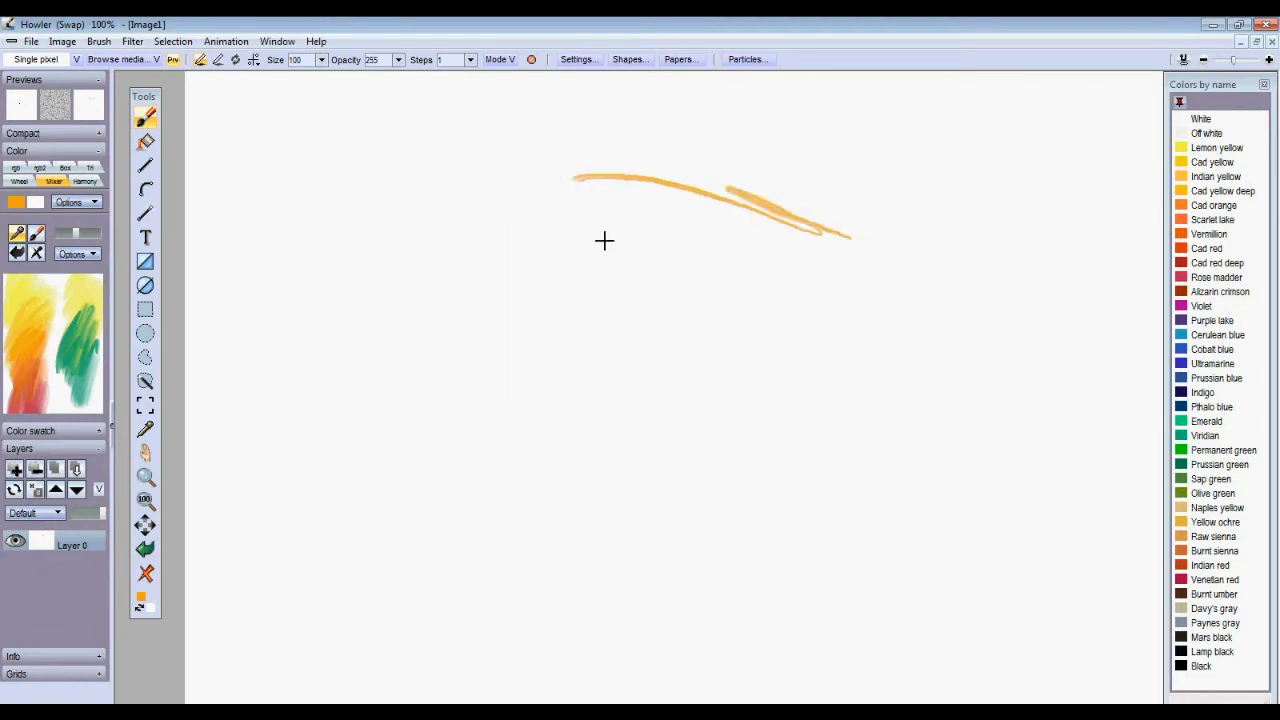
key("ctrl+z")
Sketch a large, roughly round tomato outline in orange in the middle of the canvas.
mouse_move(685, 163)
left_mouse_down()
mouse_move(948, 312)
mouse_move(605, 190)
mouse_move(408, 404)
left_mouse_up()
mouse_move(444, 332)
left_mouse_down()
mouse_move(434, 509)
mouse_move(540, 648)
mouse_move(710, 660)
left_mouse_up()
mouse_move(600, 650)
left_mouse_down()
mouse_move(748, 662)
mouse_move(903, 604)
left_mouse_up()
left_click_drag(950, 310, 951, 511)
mouse_move(950, 352)
left_mouse_down()
mouse_move(906, 568)
mouse_move(941, 478)
mouse_move(959, 401)
mouse_move(868, 636)
left_mouse_up()
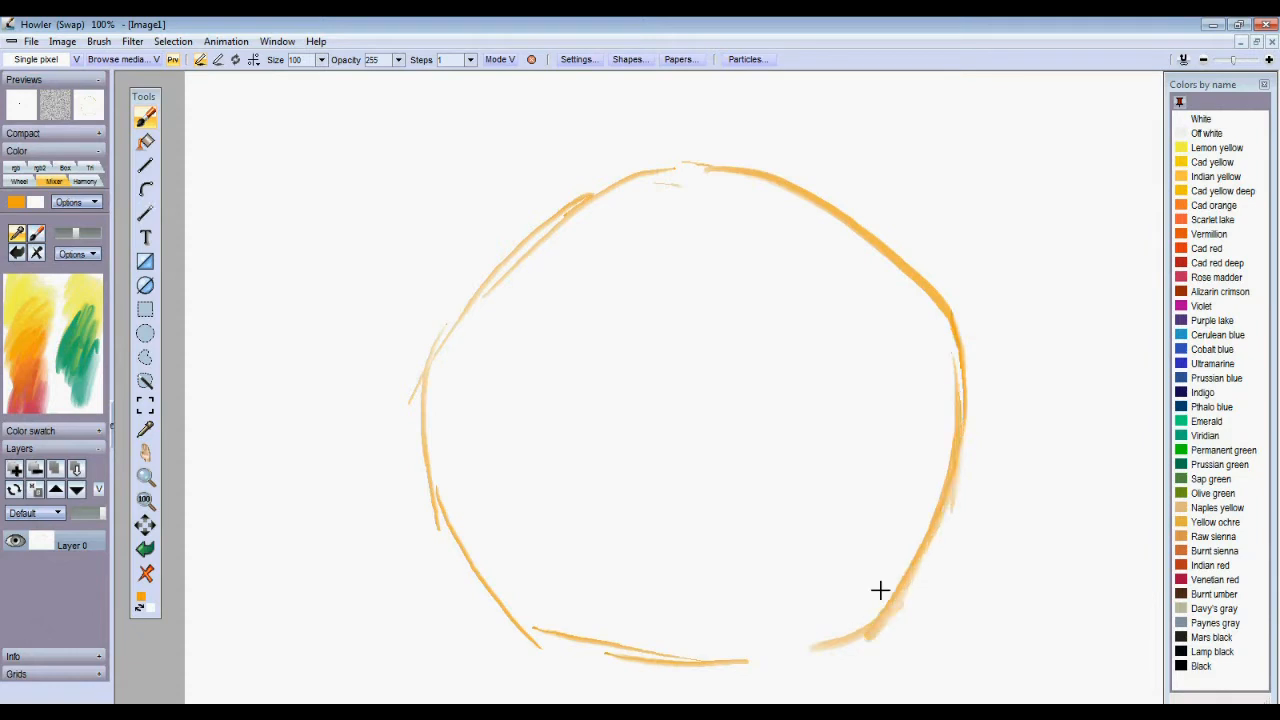
Sketch the star-shaped stem with curved leaves in orange inside the upper right part of the outline.
mouse_move(787, 242)
left_mouse_down()
mouse_move(827, 332)
mouse_move(803, 313)
mouse_move(831, 346)
mouse_move(800, 329)
mouse_move(832, 350)
mouse_move(818, 364)
mouse_move(802, 347)
mouse_move(842, 380)
mouse_move(845, 422)
left_mouse_up()
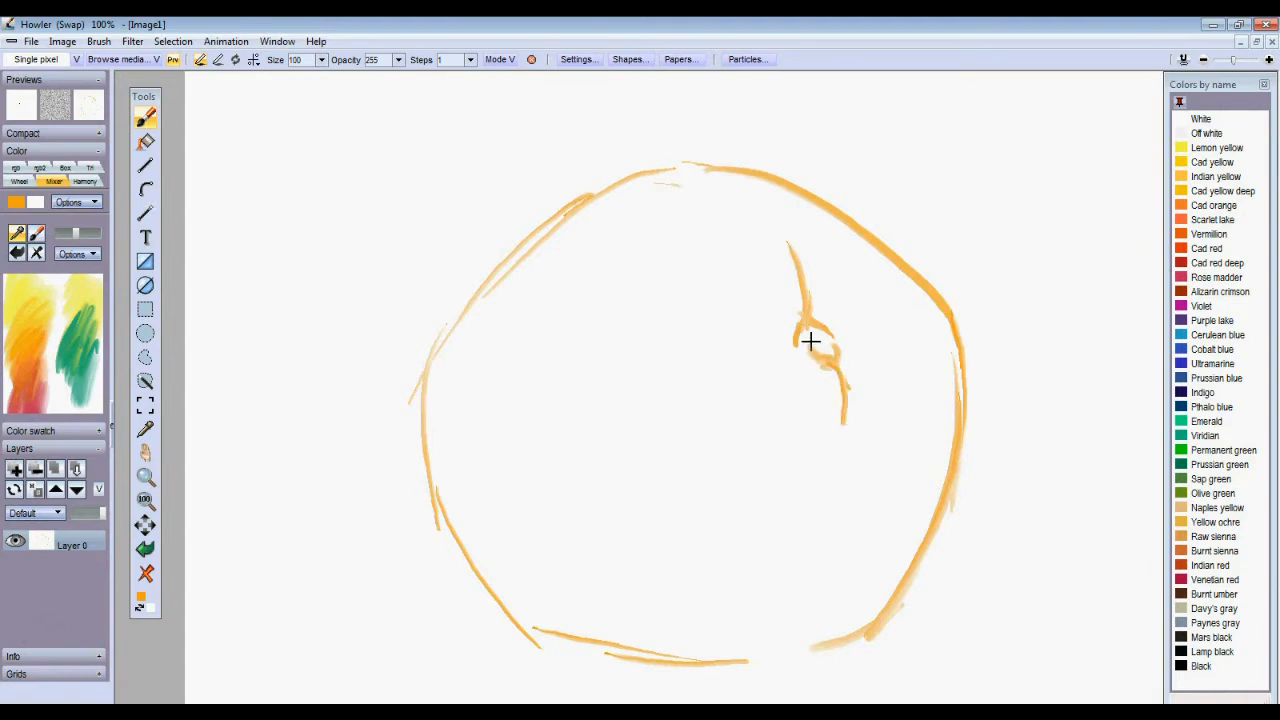
mouse_move(806, 343)
left_mouse_down()
mouse_move(737, 360)
mouse_move(730, 318)
left_mouse_up()
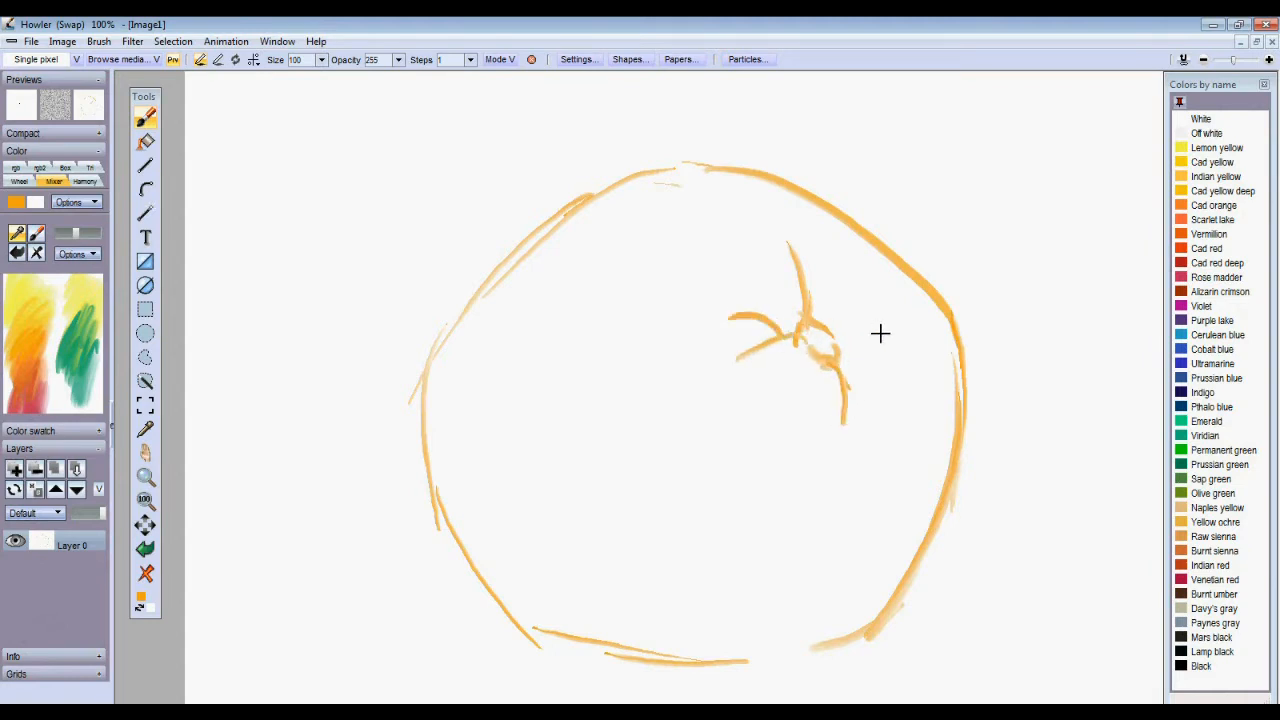
mouse_move(829, 329)
left_mouse_down()
mouse_move(890, 315)
mouse_move(906, 362)
left_mouse_up()
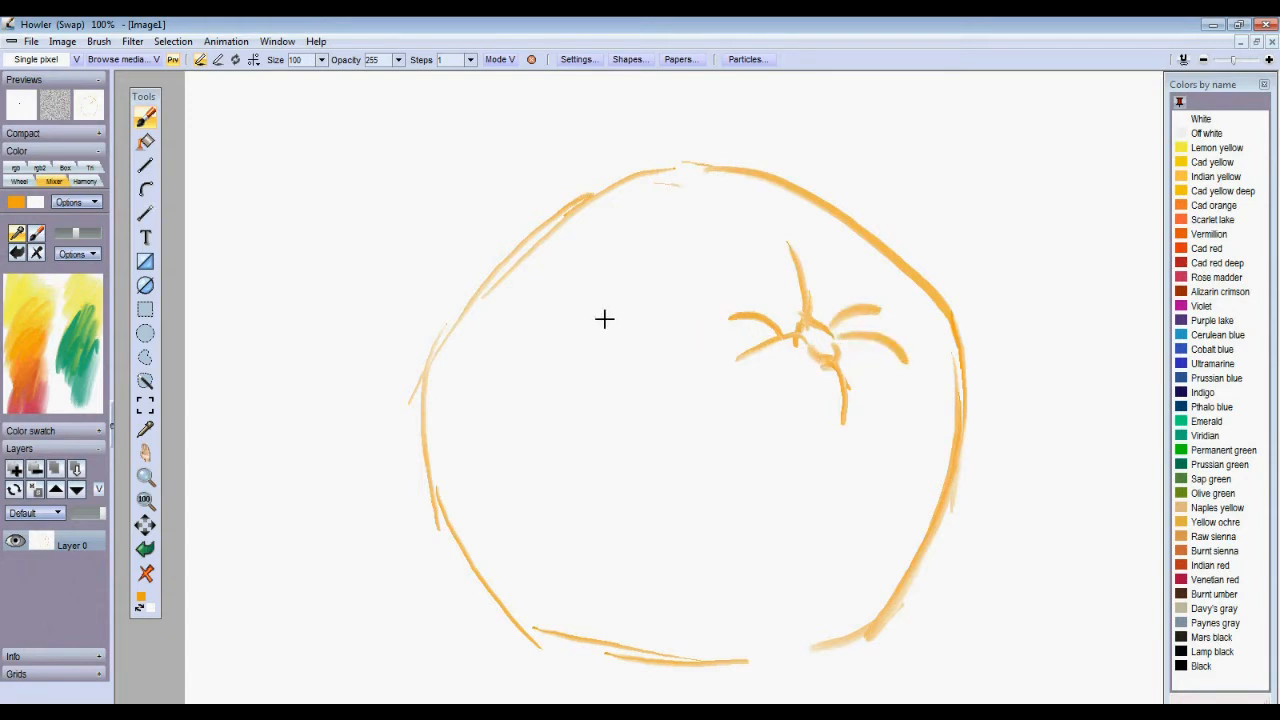
mouse_move(519, 298)
left_mouse_down()
mouse_move(609, 223)
mouse_move(626, 242)
mouse_move(580, 296)
left_mouse_up()
key("ctrl+z")
key("ctrl+z")
Add a new layer above the sketch and try out Lemon yellow on it, clearing the test patch.
left_click(16, 469)
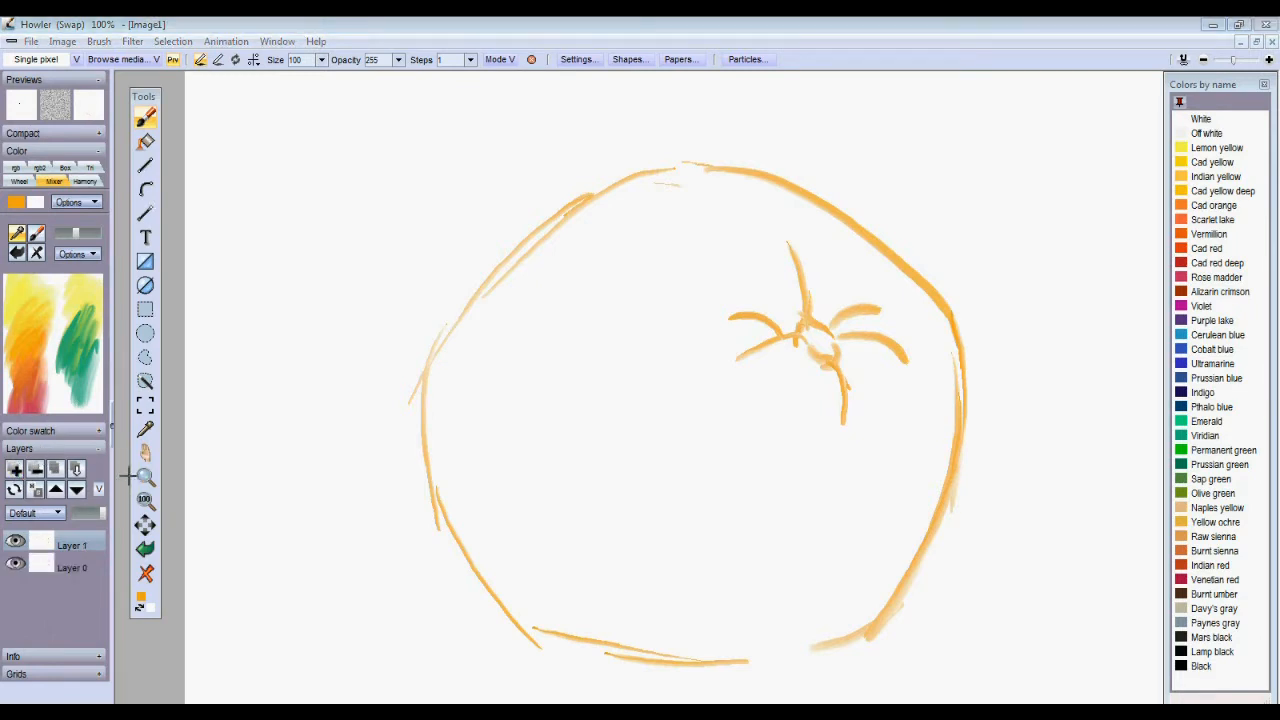
left_click(1188, 149)
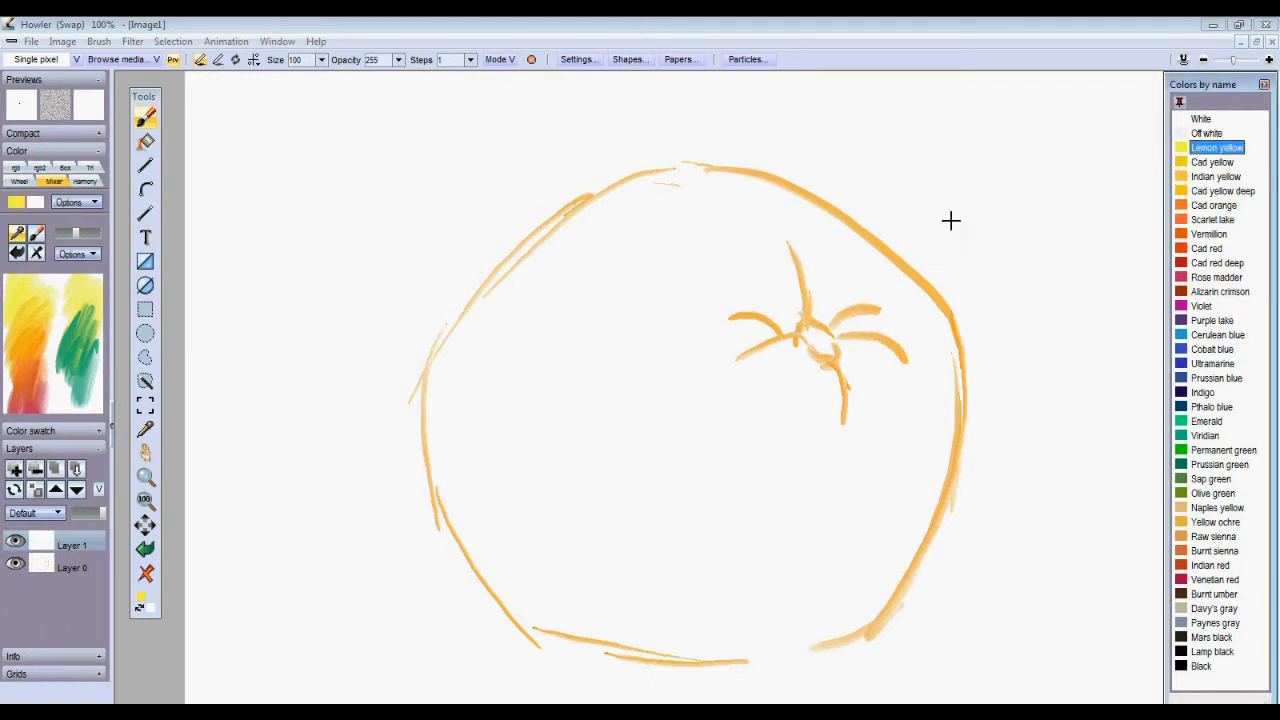
mouse_move(315, 162)
left_mouse_down()
mouse_move(258, 251)
mouse_move(278, 275)
mouse_move(330, 250)
left_mouse_up()
left_click(1195, 163)
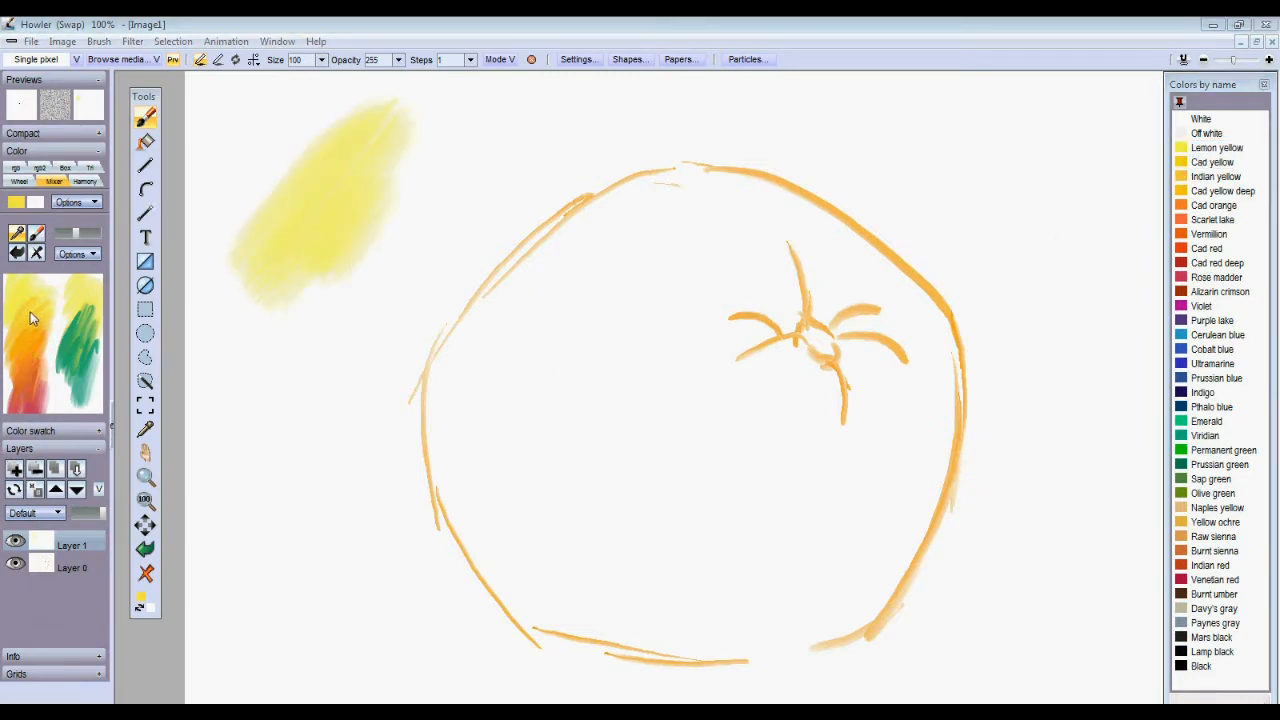
left_click(146, 572)
Paint a yellow test patch on each side of the outline and blend red from the mixer over the right one.
mouse_move(320, 214)
left_mouse_down()
mouse_move(297, 253)
mouse_move(361, 253)
mouse_move(383, 272)
mouse_move(281, 322)
mouse_move(329, 140)
mouse_move(307, 236)
mouse_move(304, 348)
mouse_move(351, 352)
mouse_move(309, 290)
mouse_move(345, 171)
mouse_move(251, 169)
mouse_move(361, 230)
mouse_move(384, 271)
mouse_move(302, 254)
mouse_move(314, 311)
left_mouse_up()
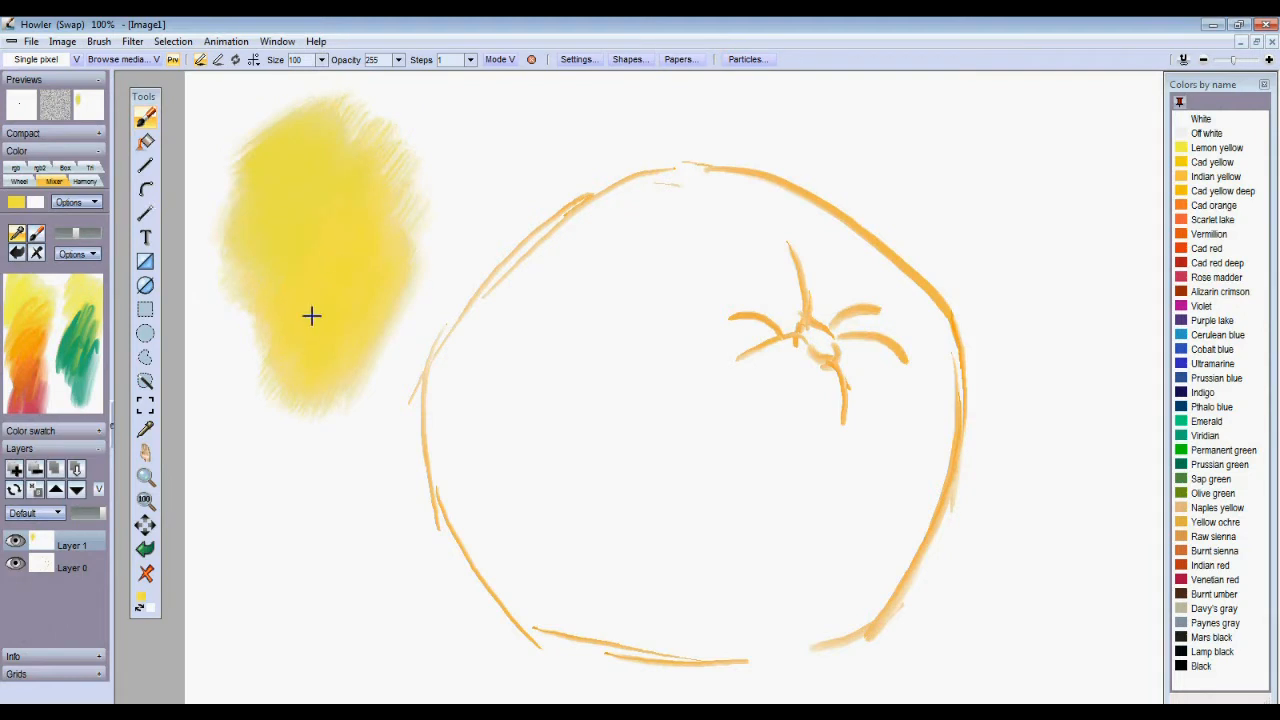
mouse_move(1100, 118)
left_mouse_down()
mouse_move(1067, 157)
mouse_move(1130, 132)
mouse_move(1044, 307)
mouse_move(1062, 347)
mouse_move(1087, 322)
mouse_move(1120, 212)
mouse_move(1020, 240)
mouse_move(1019, 199)
mouse_move(1107, 105)
mouse_move(1006, 229)
left_mouse_up()
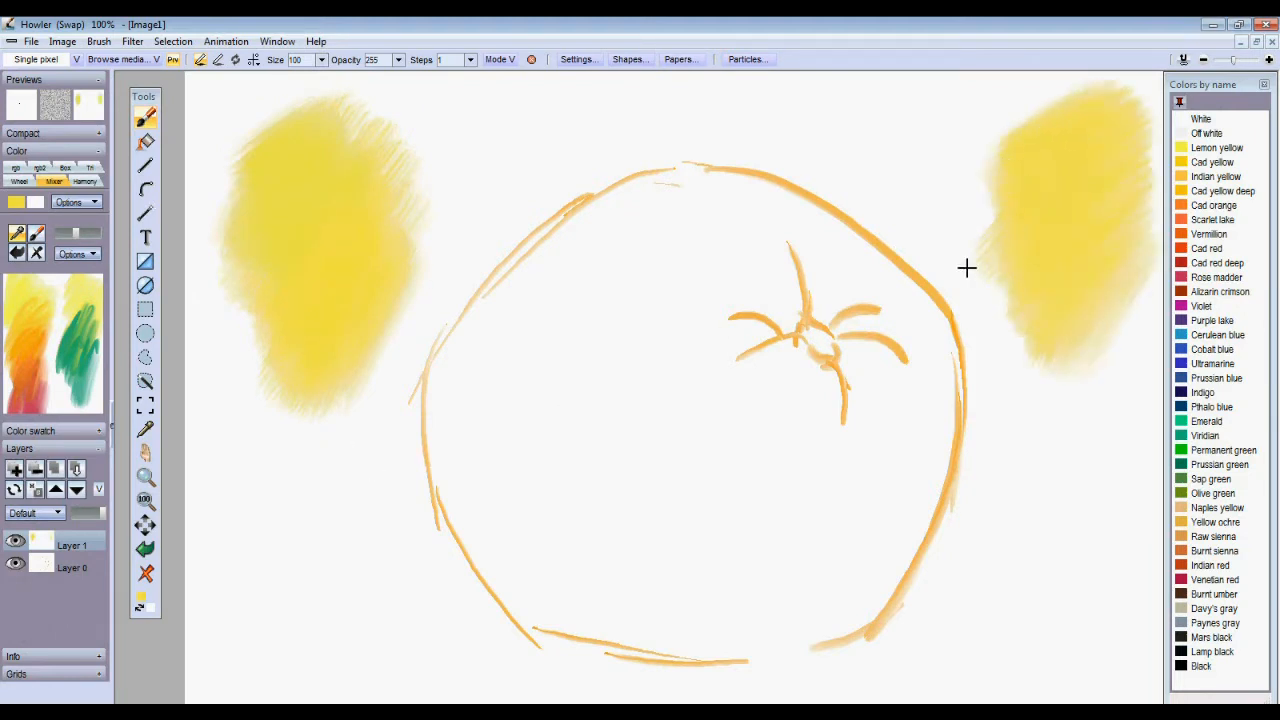
left_click(38, 410)
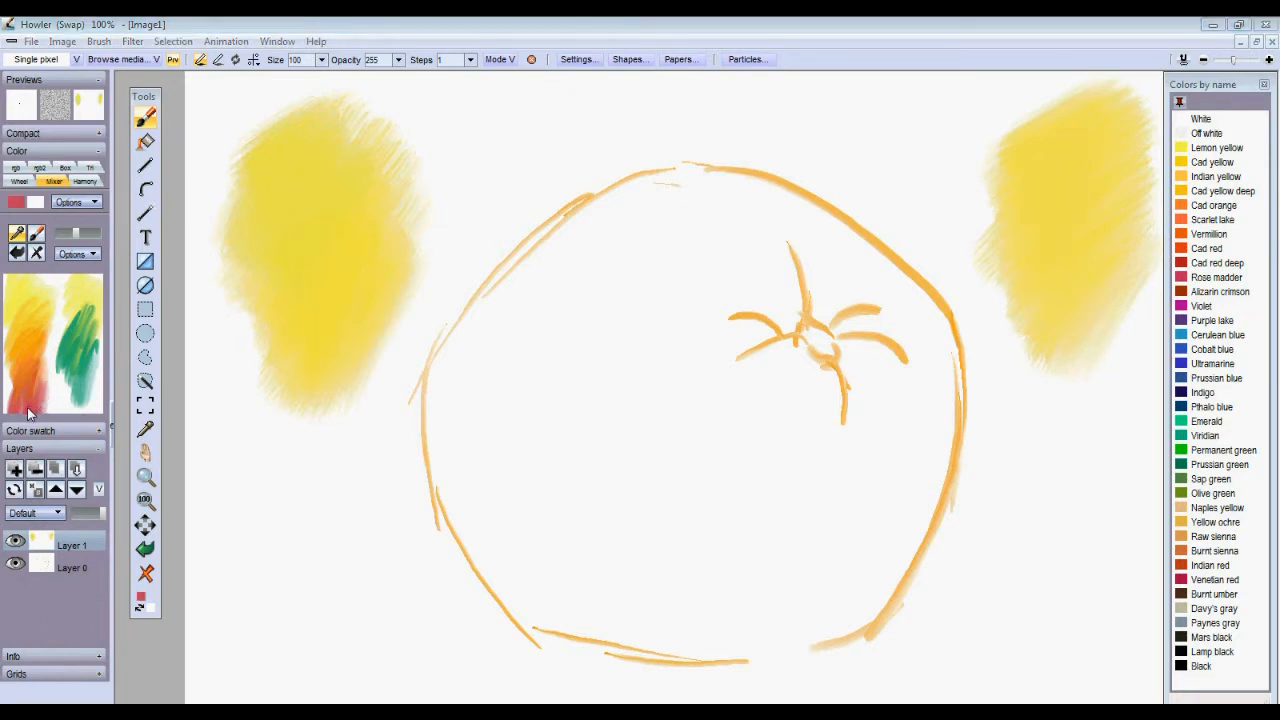
mouse_move(1074, 438)
left_mouse_down()
mouse_move(1042, 318)
mouse_move(1063, 270)
mouse_move(1124, 291)
mouse_move(1148, 377)
mouse_move(1080, 309)
mouse_move(1075, 250)
mouse_move(1043, 195)
mouse_move(1062, 275)
mouse_move(1111, 231)
mouse_move(1032, 202)
mouse_move(1044, 234)
mouse_move(1113, 257)
mouse_move(1078, 249)
left_mouse_up()
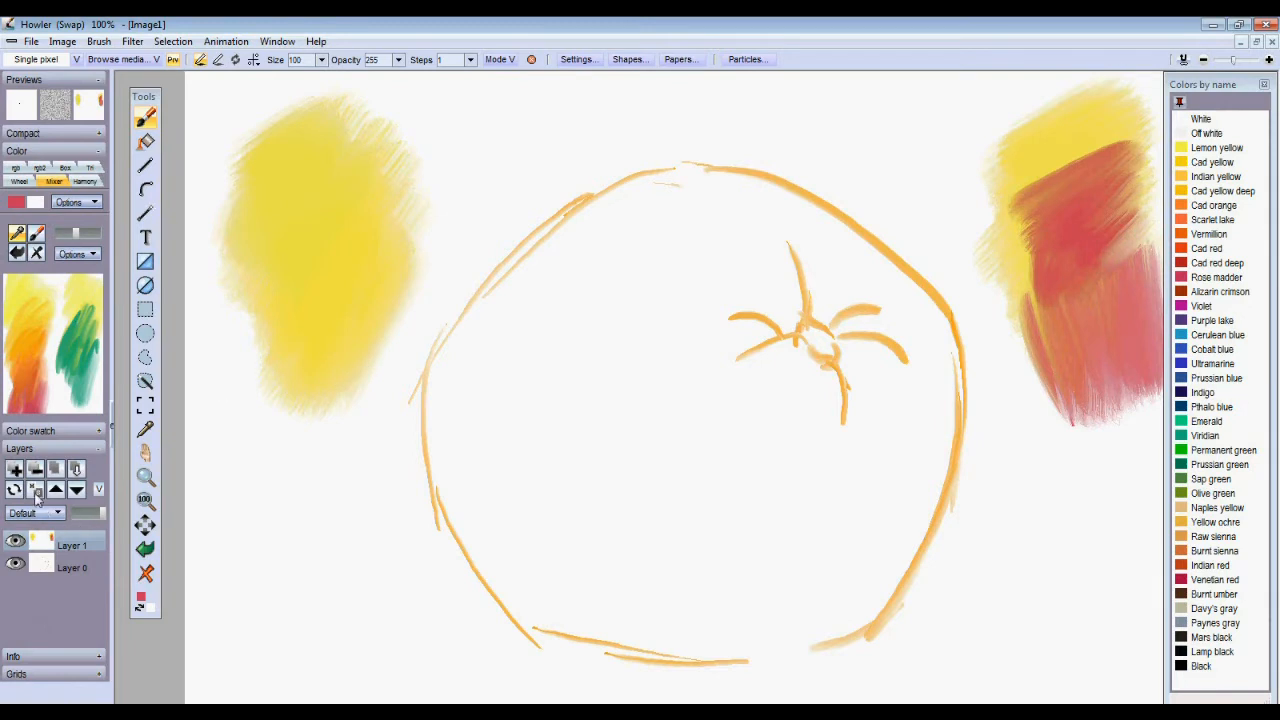
Add another layer on top and paint red over the left yellow patch on it.
left_click(15, 470)
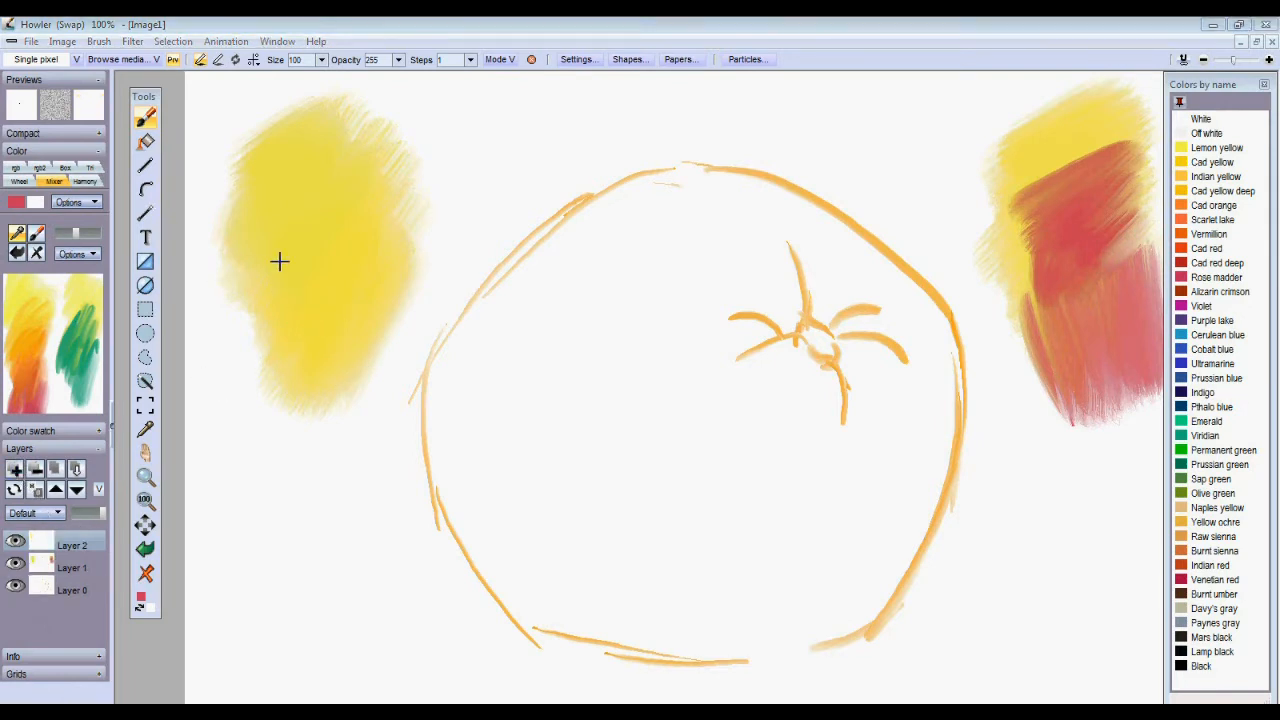
mouse_move(280, 251)
left_mouse_down()
mouse_move(311, 317)
mouse_move(295, 379)
mouse_move(361, 345)
mouse_move(320, 420)
left_mouse_up()
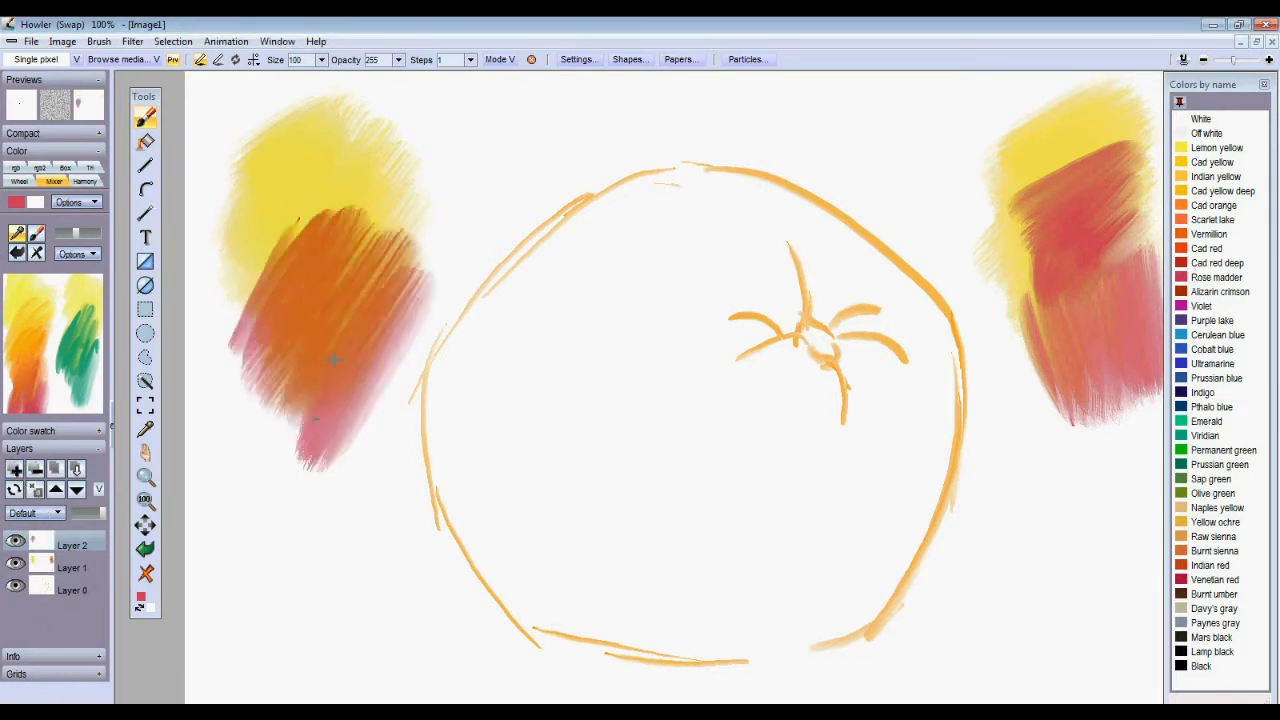
mouse_move(352, 204)
left_mouse_down()
mouse_move(262, 226)
mouse_move(221, 219)
mouse_move(245, 190)
mouse_move(397, 177)
mouse_move(357, 276)
mouse_move(405, 310)
left_mouse_up()
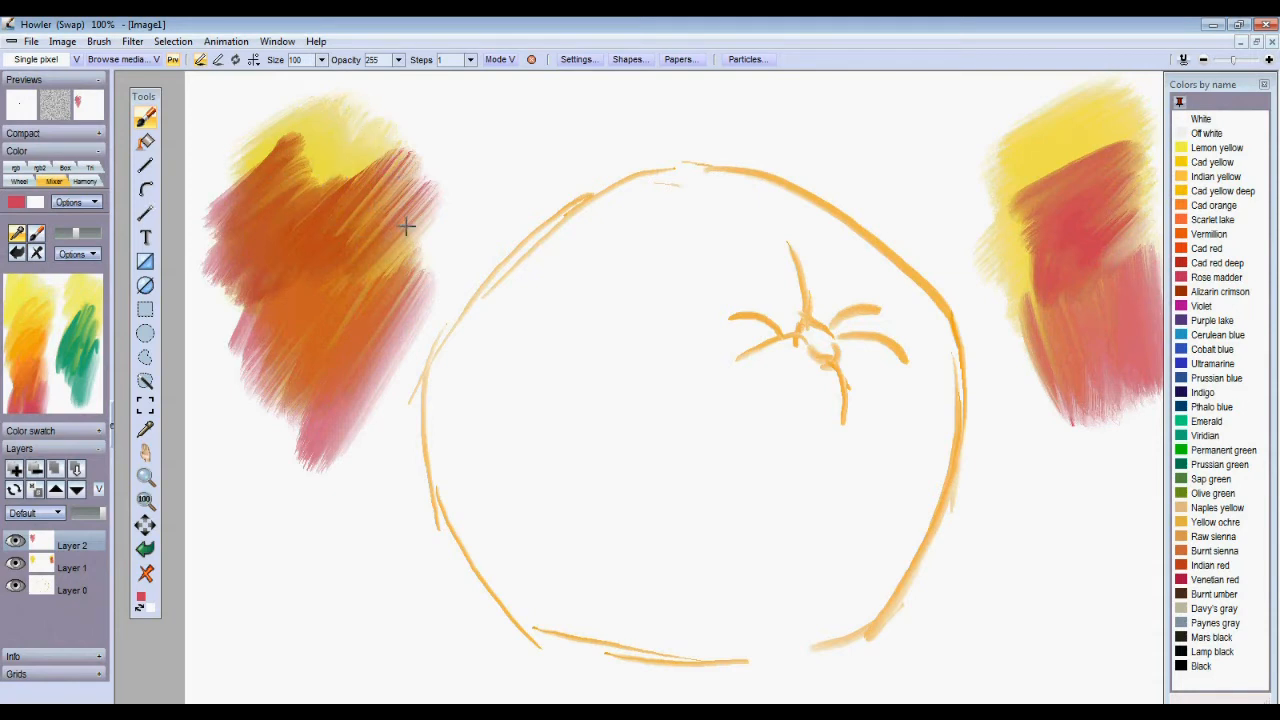
mouse_move(407, 148)
left_mouse_down()
mouse_move(384, 108)
mouse_move(389, 172)
mouse_move(337, 112)
mouse_move(315, 110)
mouse_move(285, 130)
left_mouse_up()
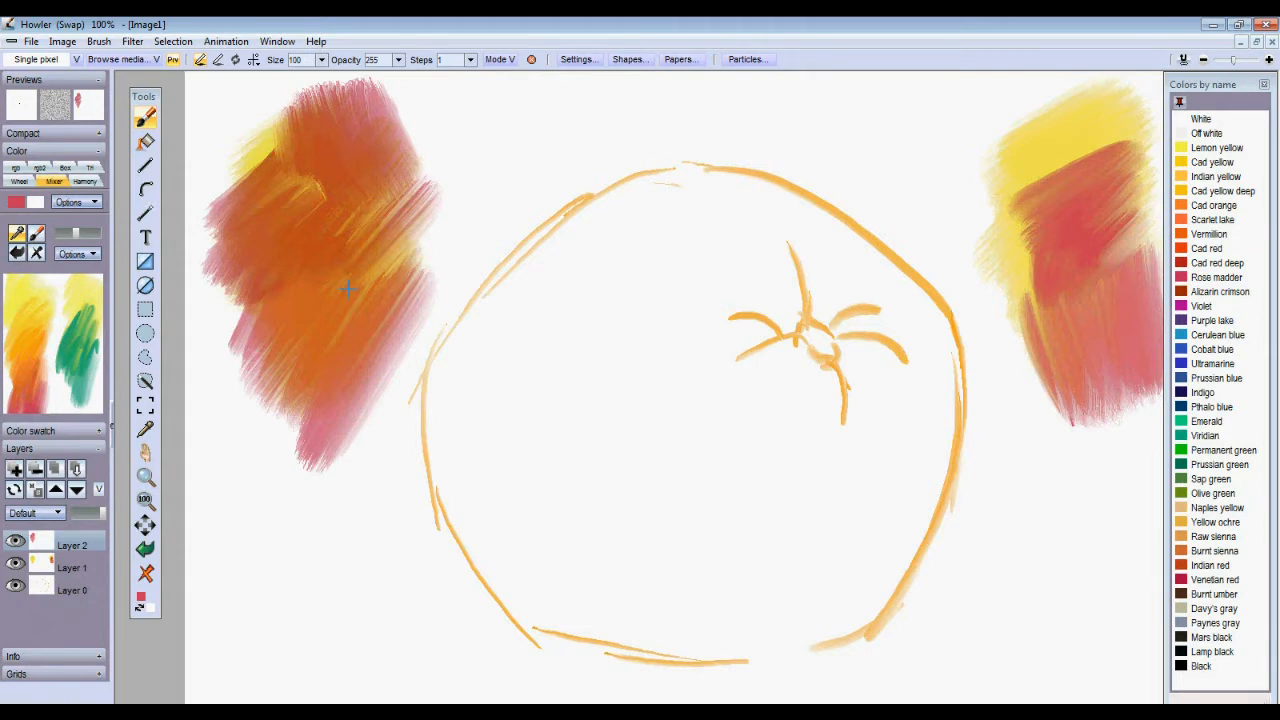
Clear the test paint from Layer 2 and Layer 1.
left_click(148, 574)
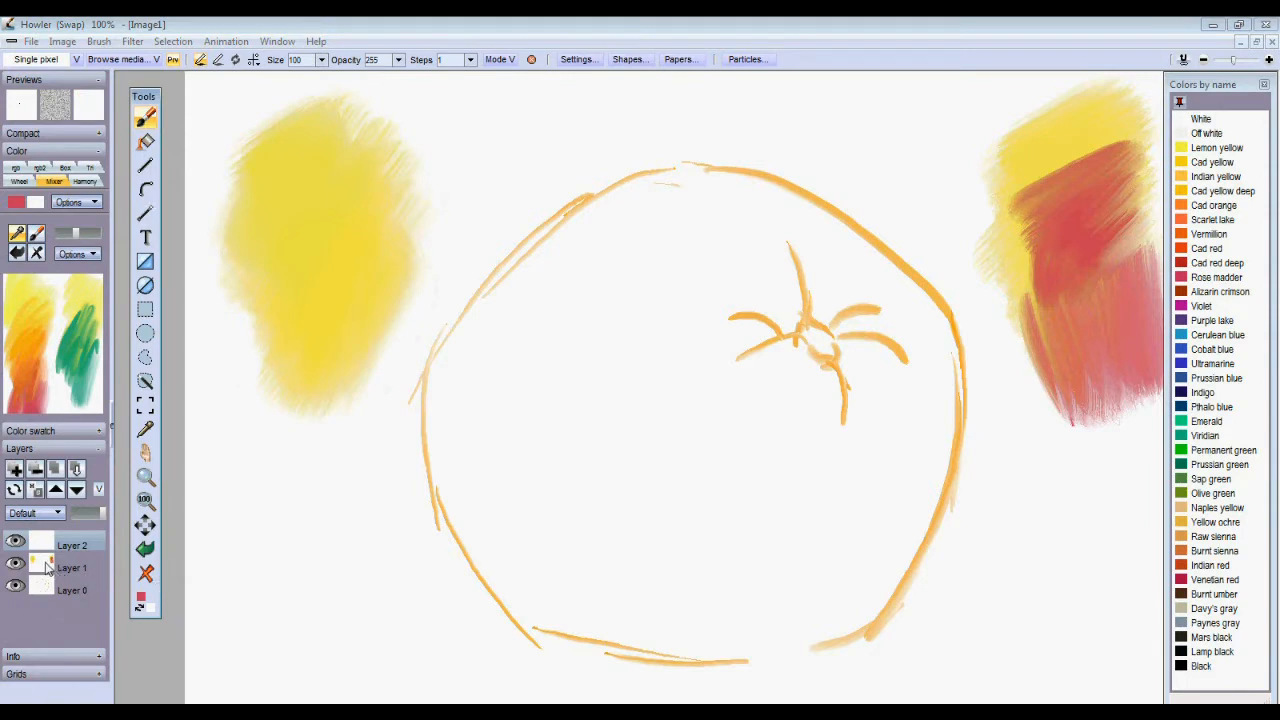
left_click(47, 568)
left_click(146, 573)
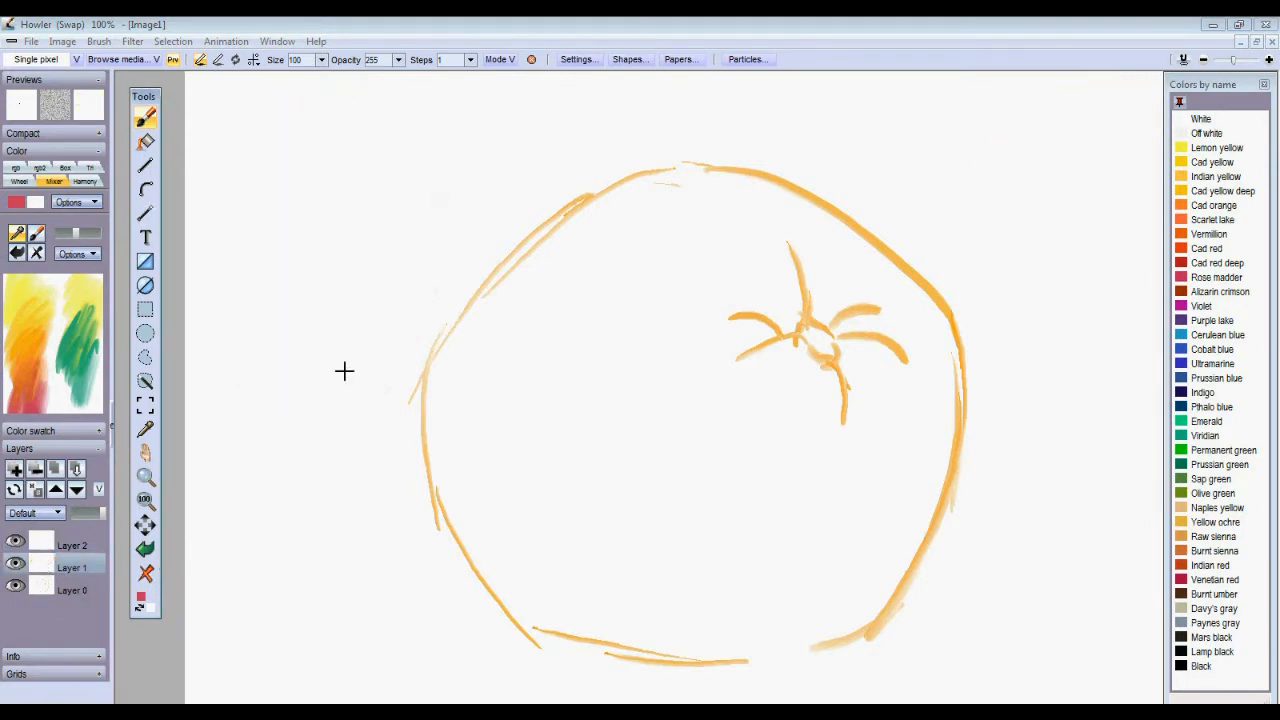
Sample a light yellow from the mixer and paint it along the tomato's upper left side on Layer 1.
left_click(24, 326)
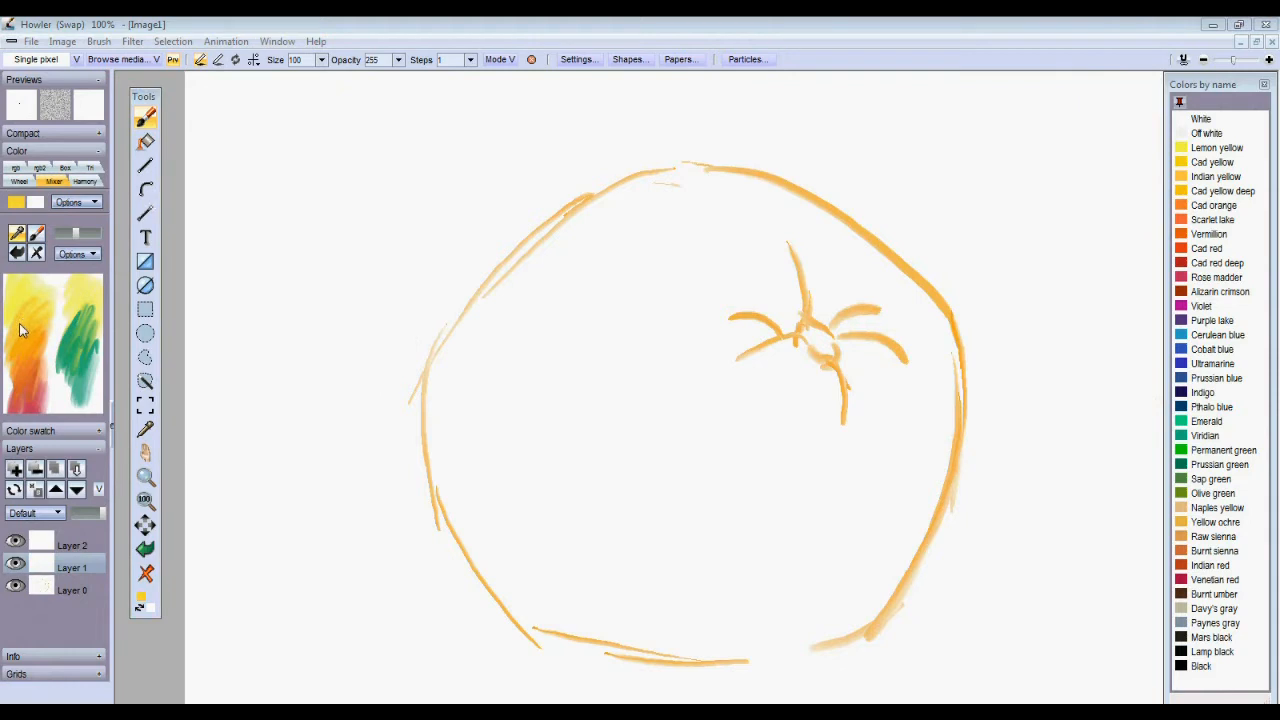
left_click(16, 314)
left_click(22, 308)
left_click(22, 295)
mouse_move(569, 263)
left_mouse_down()
mouse_move(511, 314)
mouse_move(539, 255)
mouse_move(523, 257)
mouse_move(449, 357)
mouse_move(477, 362)
left_mouse_up()
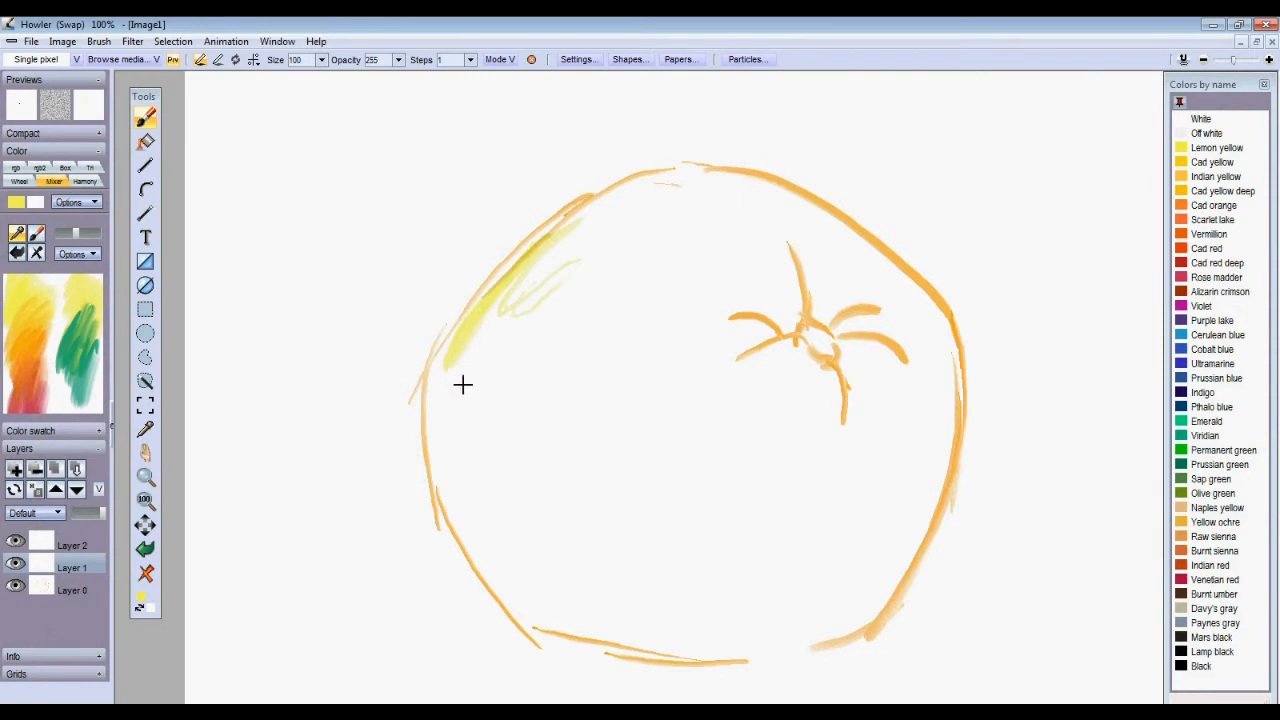
mouse_move(469, 317)
left_mouse_down()
mouse_move(437, 391)
mouse_move(443, 431)
mouse_move(517, 351)
mouse_move(494, 394)
mouse_move(523, 363)
mouse_move(501, 341)
mouse_move(603, 274)
mouse_move(674, 163)
mouse_move(580, 206)
mouse_move(460, 331)
left_mouse_up()
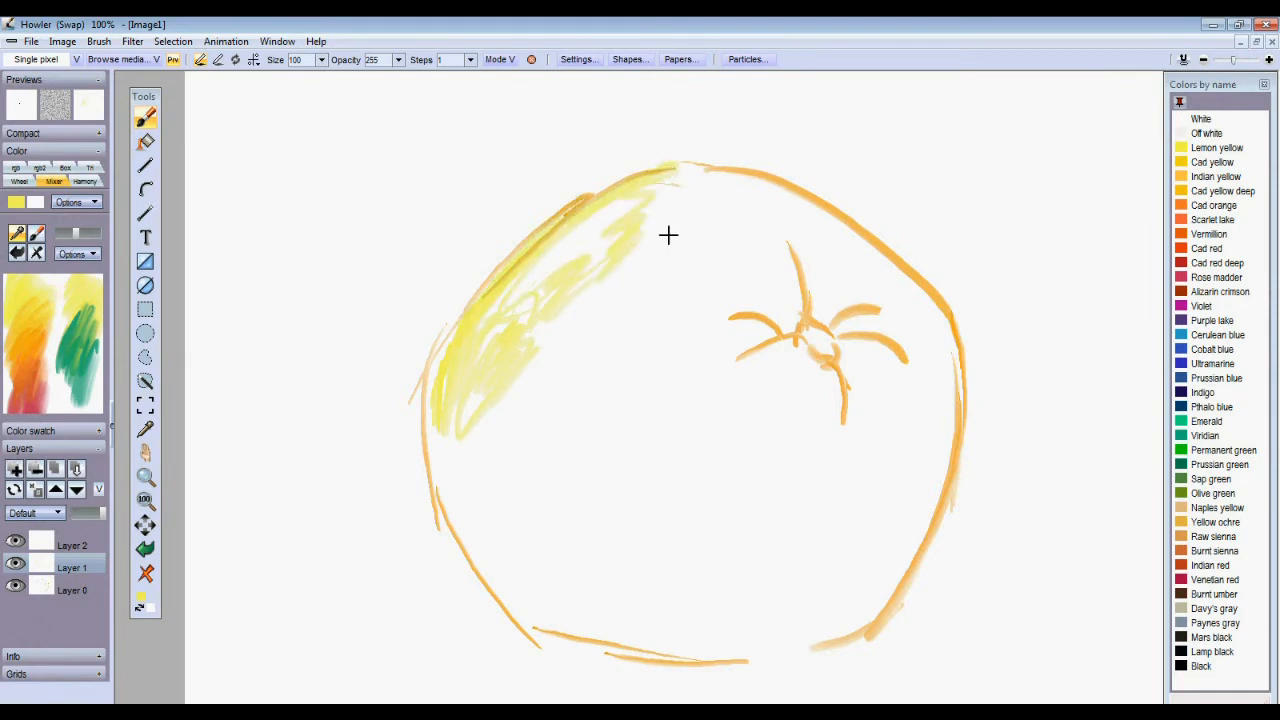
Paint light yellow around the stem lines on Layer 1.
mouse_move(773, 342)
left_mouse_down()
mouse_move(695, 326)
mouse_move(734, 345)
mouse_move(774, 335)
mouse_move(714, 349)
mouse_move(770, 366)
mouse_move(757, 353)
mouse_move(758, 365)
mouse_move(796, 359)
mouse_move(837, 412)
mouse_move(793, 365)
mouse_move(742, 376)
mouse_move(796, 343)
mouse_move(827, 362)
mouse_move(719, 332)
mouse_move(752, 342)
mouse_move(674, 366)
mouse_move(712, 367)
mouse_move(649, 354)
mouse_move(718, 326)
mouse_move(779, 315)
mouse_move(786, 327)
mouse_move(800, 296)
mouse_move(779, 330)
mouse_move(743, 315)
mouse_move(805, 315)
mouse_move(790, 282)
mouse_move(818, 298)
left_mouse_up()
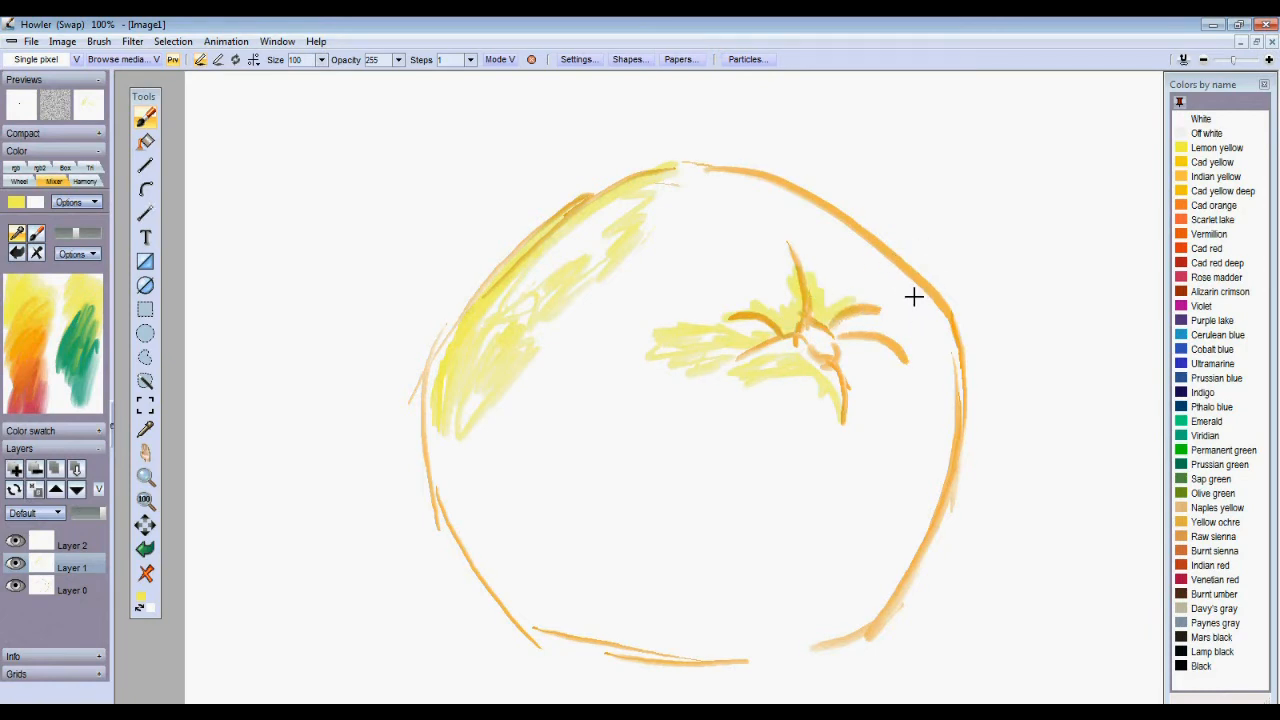
mouse_move(844, 315)
left_mouse_down()
mouse_move(843, 331)
mouse_move(871, 331)
mouse_move(919, 370)
left_mouse_up()
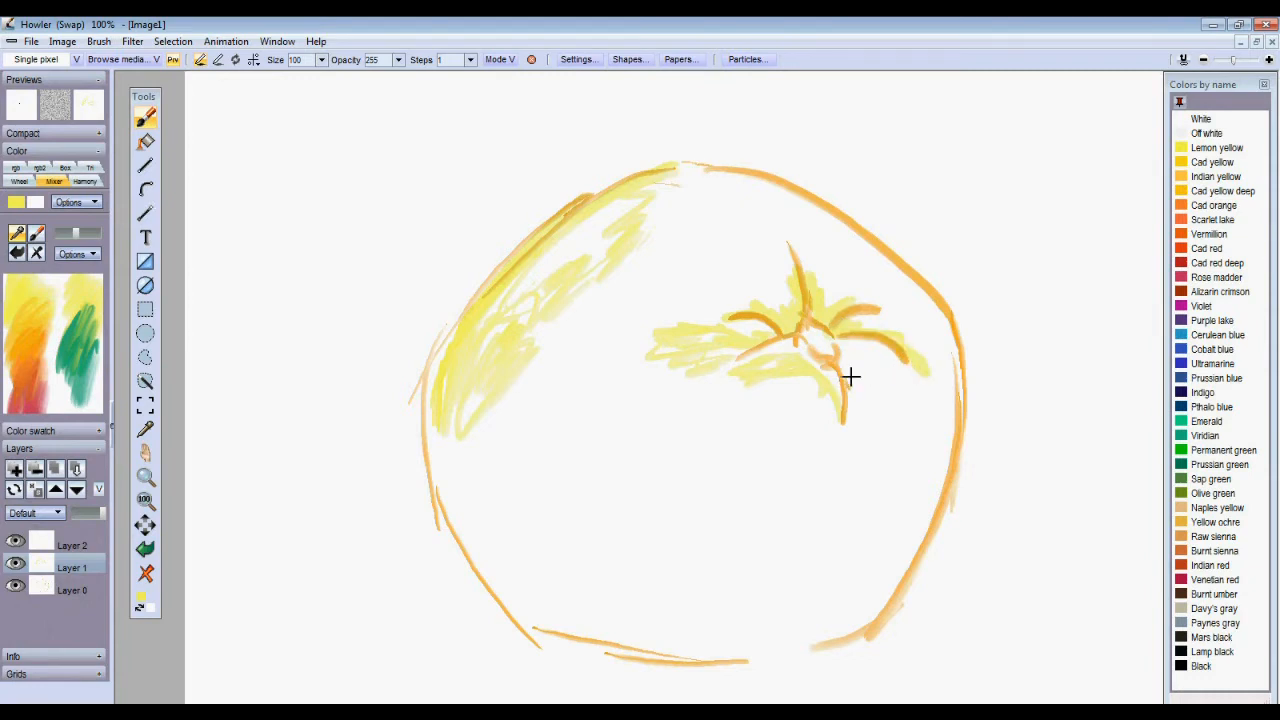
mouse_move(849, 391)
left_mouse_down()
mouse_move(867, 419)
mouse_move(881, 415)
mouse_move(853, 365)
mouse_move(878, 360)
mouse_move(884, 405)
left_mouse_up()
Cover most of the tomato's body with light yellow, from the top and sides down to the base.
mouse_move(642, 440)
left_mouse_down()
mouse_move(737, 514)
mouse_move(586, 446)
mouse_move(573, 500)
mouse_move(497, 428)
mouse_move(514, 504)
mouse_move(506, 555)
mouse_move(453, 476)
mouse_move(442, 412)
mouse_move(507, 515)
mouse_move(516, 349)
mouse_move(543, 375)
mouse_move(625, 248)
mouse_move(657, 238)
mouse_move(594, 331)
mouse_move(641, 438)
mouse_move(629, 386)
mouse_move(648, 349)
mouse_move(622, 306)
mouse_move(678, 237)
mouse_move(747, 208)
mouse_move(734, 184)
mouse_move(876, 241)
mouse_move(753, 229)
mouse_move(710, 245)
mouse_move(700, 289)
mouse_move(719, 298)
mouse_move(682, 242)
mouse_move(740, 226)
mouse_move(815, 241)
mouse_move(768, 238)
mouse_move(766, 274)
mouse_move(780, 273)
mouse_move(776, 249)
mouse_move(822, 229)
mouse_move(832, 257)
mouse_move(868, 278)
mouse_move(879, 269)
mouse_move(936, 327)
mouse_move(926, 394)
mouse_move(918, 327)
mouse_move(867, 254)
mouse_move(917, 302)
left_mouse_up()
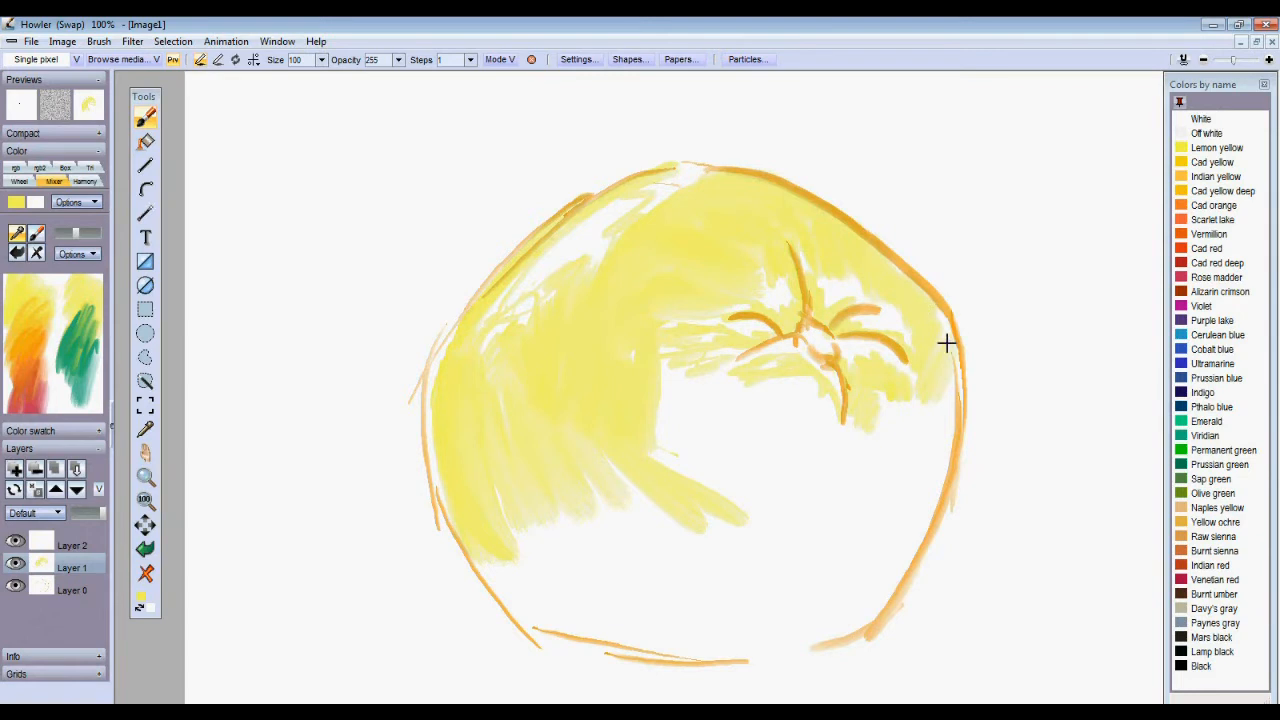
mouse_move(946, 343)
left_mouse_down()
mouse_move(957, 394)
mouse_move(894, 534)
left_mouse_up()
mouse_move(878, 420)
left_mouse_down()
mouse_move(835, 484)
mouse_move(835, 530)
mouse_move(817, 554)
mouse_move(854, 440)
mouse_move(805, 478)
mouse_move(821, 428)
left_mouse_up()
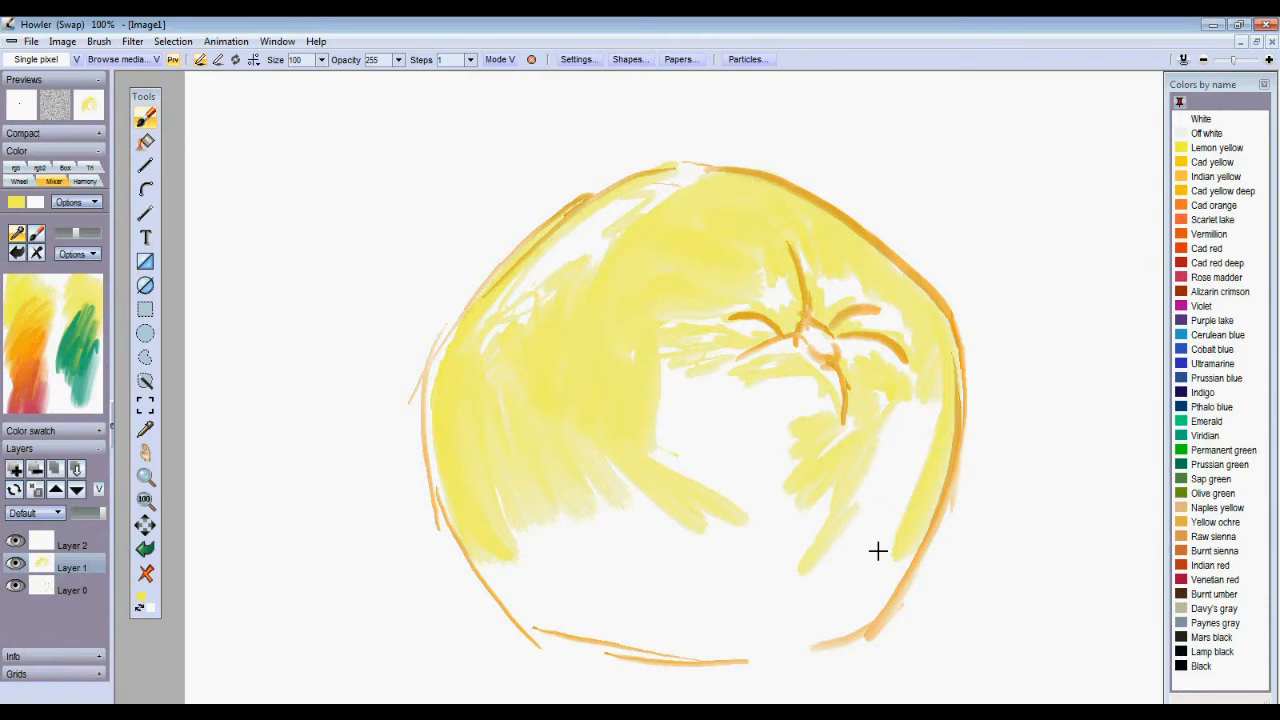
mouse_move(770, 596)
left_mouse_down()
mouse_move(806, 557)
mouse_move(737, 586)
mouse_move(783, 489)
mouse_move(803, 540)
mouse_move(791, 449)
mouse_move(743, 446)
mouse_move(797, 394)
mouse_move(704, 413)
mouse_move(666, 380)
mouse_move(651, 417)
mouse_move(719, 456)
left_mouse_up()
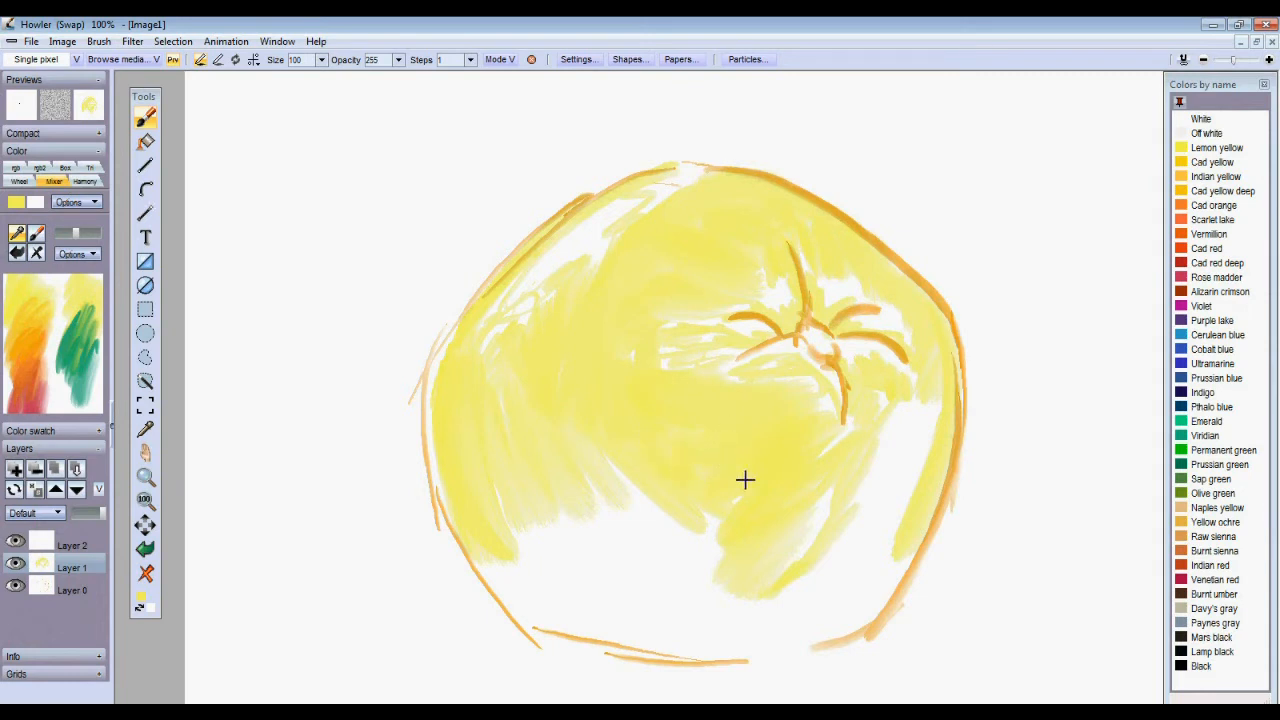
mouse_move(729, 526)
left_mouse_down()
mouse_move(660, 546)
mouse_move(721, 598)
mouse_move(701, 607)
mouse_move(726, 638)
mouse_move(662, 655)
mouse_move(586, 635)
mouse_move(505, 596)
mouse_move(495, 563)
mouse_move(588, 625)
mouse_move(604, 610)
mouse_move(565, 562)
mouse_move(569, 536)
mouse_move(659, 584)
mouse_move(670, 576)
mouse_move(644, 513)
mouse_move(671, 517)
mouse_move(586, 488)
mouse_move(534, 535)
mouse_move(488, 441)
left_mouse_up()
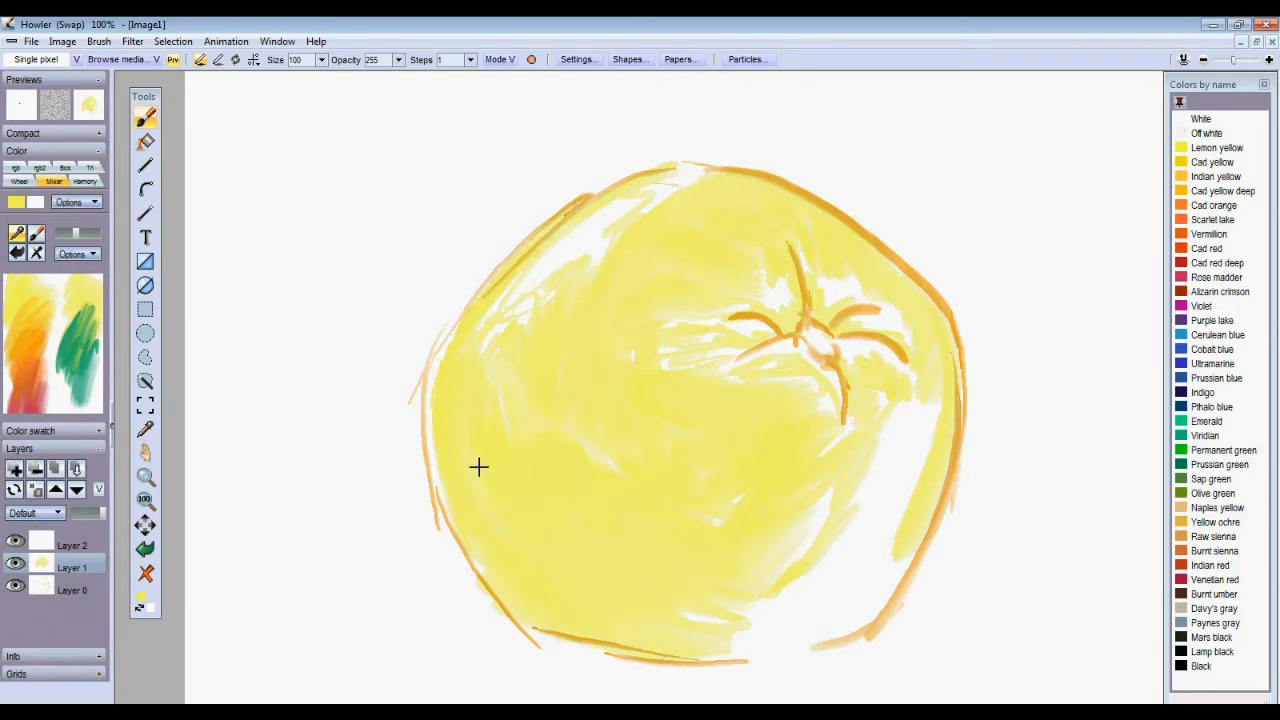
Lighten the tomato's lower left and lower right with near-white and paint golden yellow from the mixer over its middle and top.
left_click(76, 408)
mouse_move(543, 598)
left_mouse_down()
mouse_move(500, 491)
mouse_move(429, 394)
mouse_move(543, 520)
mouse_move(614, 557)
mouse_move(569, 586)
mouse_move(603, 629)
mouse_move(543, 494)
mouse_move(446, 358)
mouse_move(560, 263)
mouse_move(540, 289)
mouse_move(618, 250)
left_mouse_up()
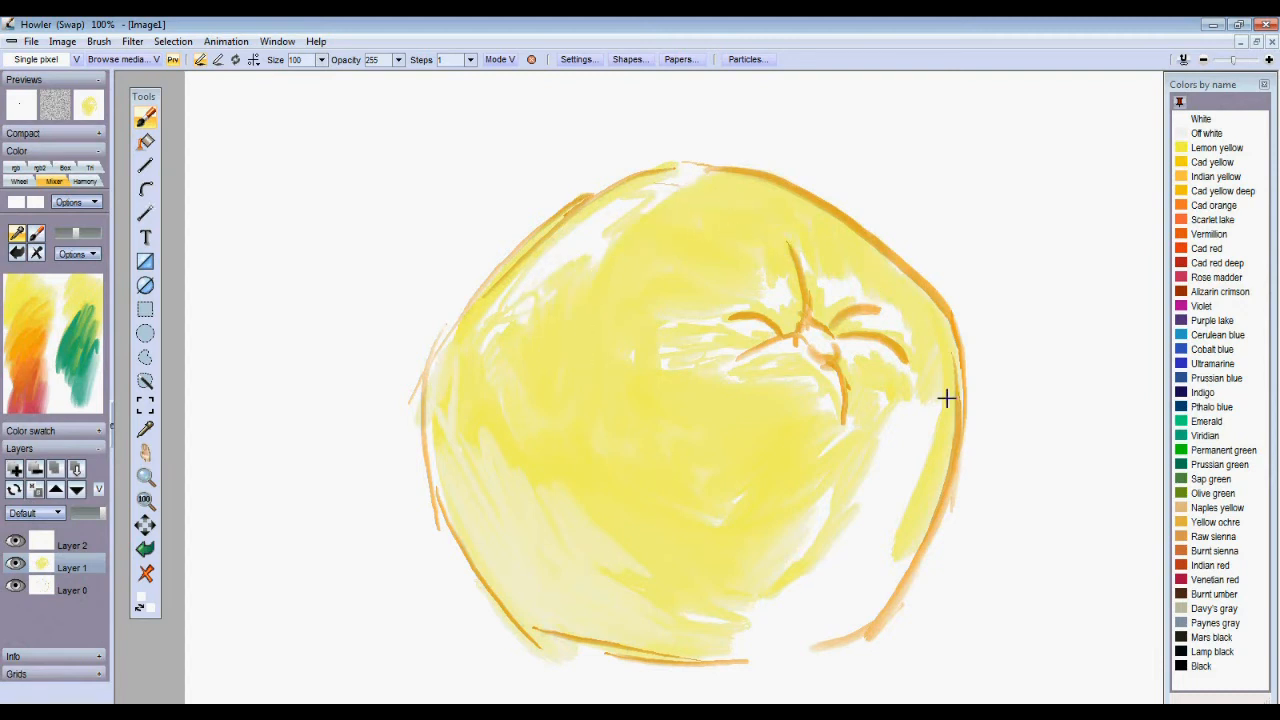
mouse_move(814, 543)
left_mouse_down()
mouse_move(883, 503)
mouse_move(892, 432)
mouse_move(923, 443)
mouse_move(868, 557)
mouse_move(760, 643)
mouse_move(737, 623)
mouse_move(791, 589)
mouse_move(817, 510)
left_mouse_up()
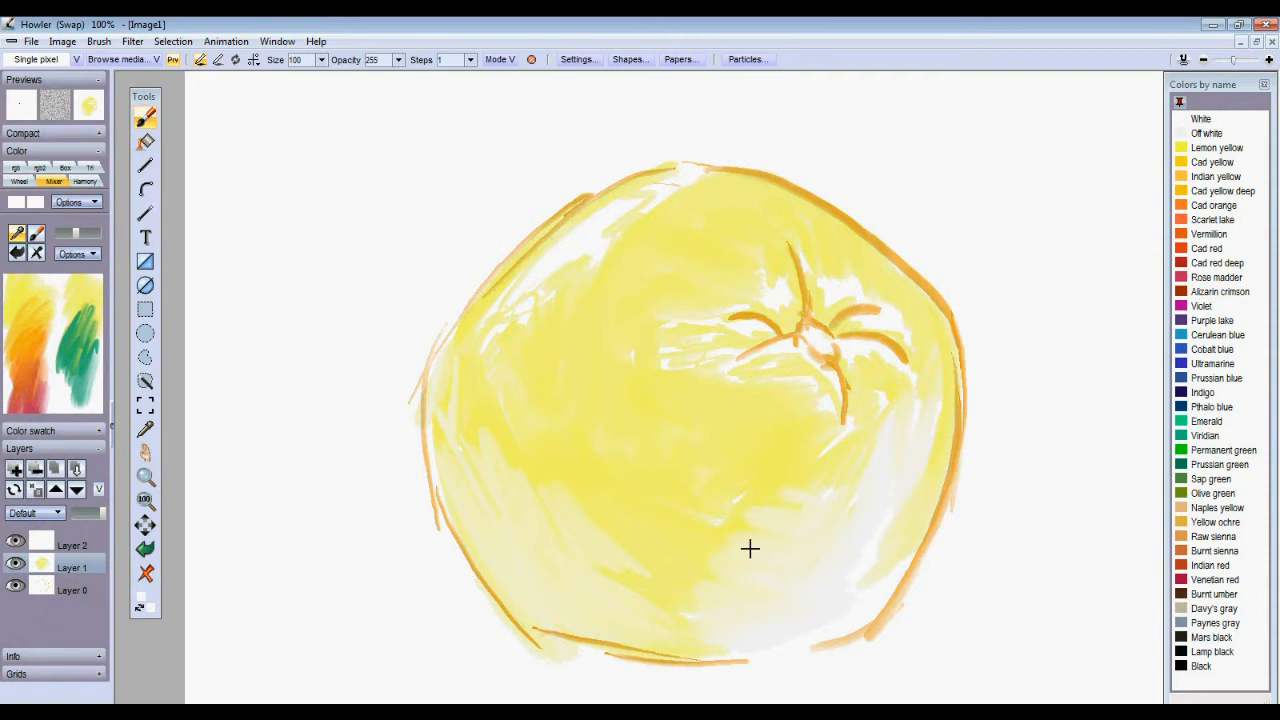
left_click(27, 301)
mouse_move(750, 595)
left_mouse_down()
mouse_move(786, 611)
mouse_move(699, 552)
mouse_move(784, 536)
mouse_move(802, 499)
mouse_move(777, 488)
mouse_move(802, 527)
mouse_move(798, 566)
mouse_move(597, 512)
mouse_move(684, 539)
mouse_move(628, 469)
mouse_move(737, 481)
mouse_move(751, 465)
mouse_move(703, 430)
mouse_move(760, 424)
mouse_move(619, 390)
mouse_move(591, 398)
mouse_move(530, 370)
mouse_move(524, 401)
mouse_move(468, 384)
mouse_move(586, 334)
mouse_move(594, 318)
mouse_move(609, 361)
mouse_move(634, 337)
mouse_move(685, 376)
mouse_move(652, 391)
mouse_move(757, 411)
mouse_move(779, 385)
mouse_move(801, 395)
mouse_move(820, 355)
mouse_move(832, 369)
mouse_move(807, 337)
mouse_move(891, 389)
mouse_move(774, 315)
mouse_move(730, 305)
mouse_move(787, 318)
mouse_move(805, 300)
mouse_move(782, 252)
mouse_move(705, 308)
mouse_move(619, 307)
mouse_move(663, 265)
mouse_move(649, 243)
mouse_move(761, 268)
mouse_move(668, 245)
mouse_move(729, 206)
mouse_move(700, 208)
mouse_move(787, 218)
mouse_move(921, 304)
mouse_move(917, 324)
mouse_move(951, 366)
mouse_move(906, 423)
left_mouse_up()
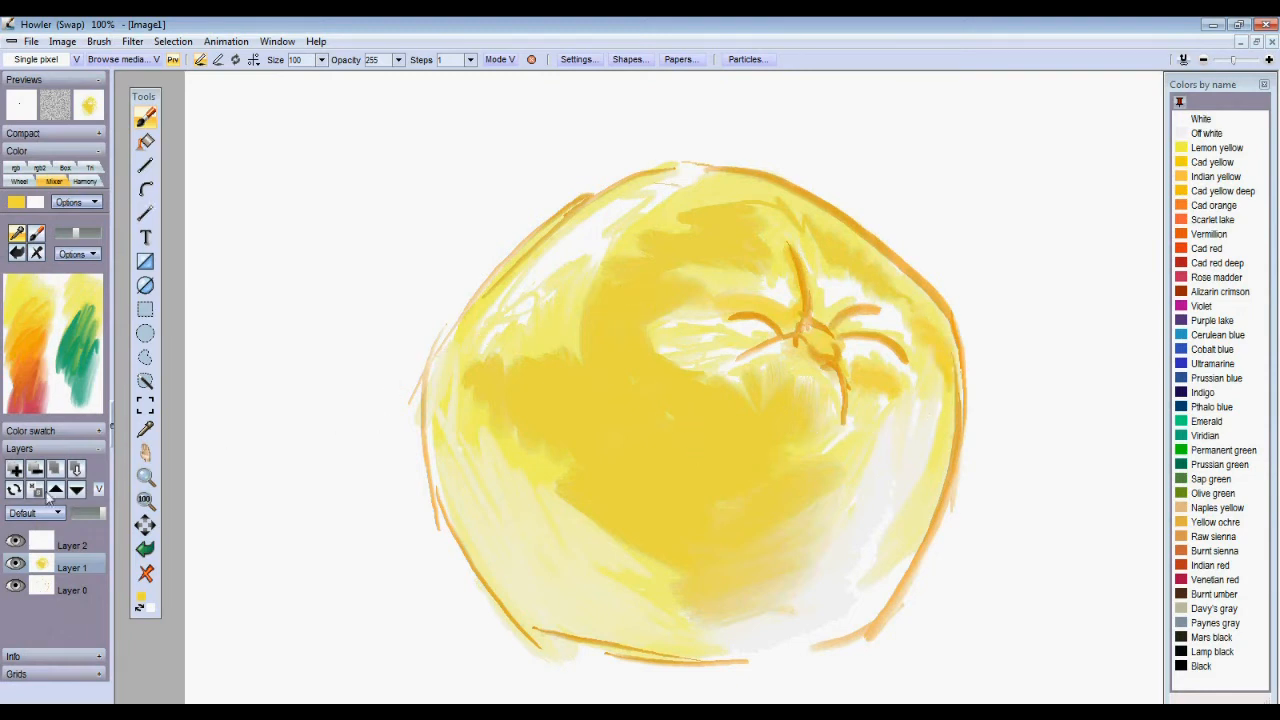
Switch to Layer 2, try two oranges from the mixer on the tomato's left side and undo the test strokes.
left_click(60, 545)
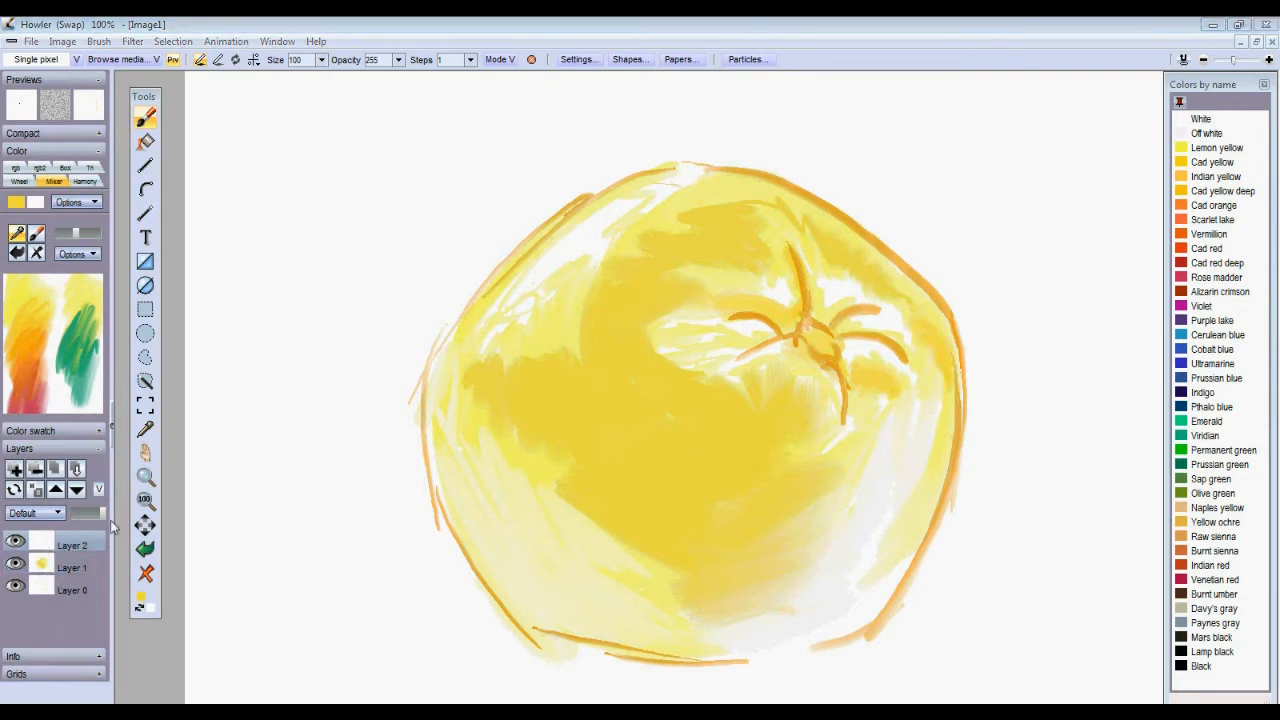
left_click(31, 368)
mouse_move(444, 398)
left_mouse_down()
mouse_move(463, 354)
mouse_move(491, 527)
mouse_move(483, 428)
mouse_move(503, 382)
mouse_move(525, 498)
mouse_move(479, 383)
mouse_move(493, 310)
left_mouse_up()
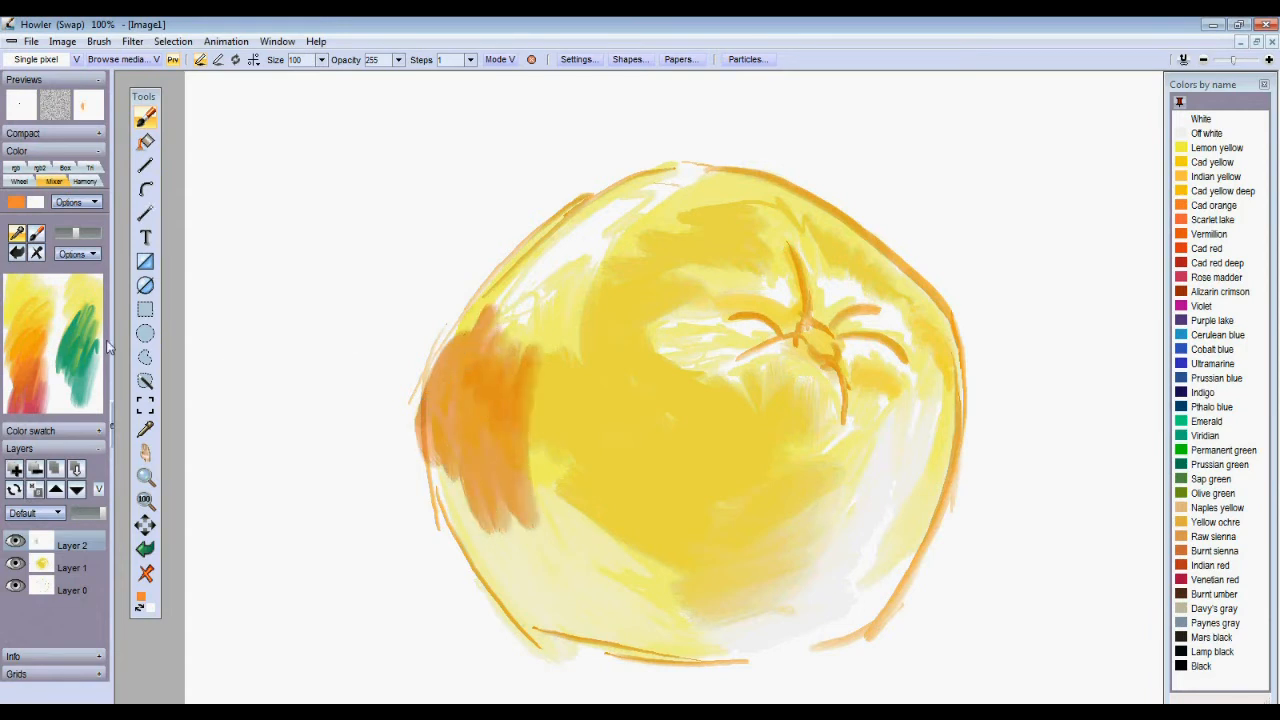
left_click(147, 550)
left_click(20, 347)
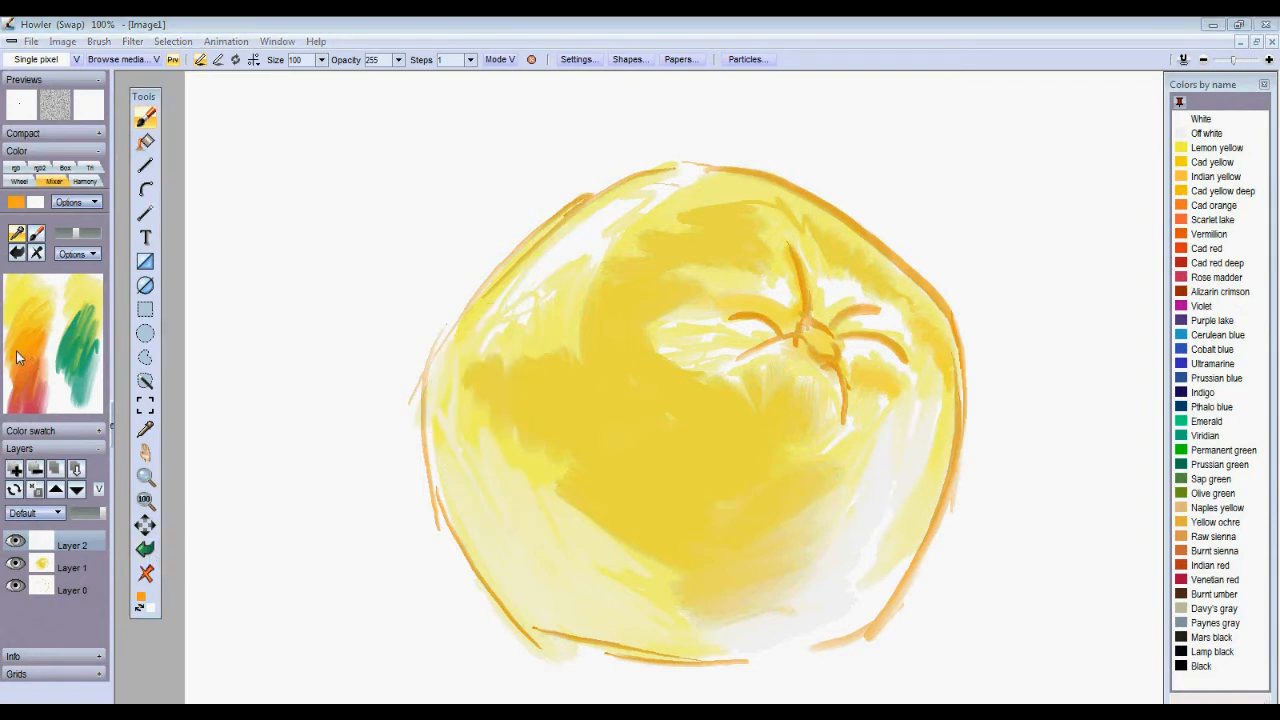
mouse_move(490, 442)
left_mouse_down()
mouse_move(459, 386)
mouse_move(461, 353)
mouse_move(469, 460)
mouse_move(490, 507)
mouse_move(516, 507)
mouse_move(514, 411)
mouse_move(572, 521)
mouse_move(546, 451)
mouse_move(568, 386)
mouse_move(552, 347)
mouse_move(516, 378)
mouse_move(520, 364)
mouse_move(504, 395)
mouse_move(478, 342)
left_mouse_up()
key("ctrl+z")
key("ctrl+z")
Paint the lighter orange over the tomato's left side and towards the middle on Layer 2.
mouse_move(545, 431)
left_mouse_down()
mouse_move(531, 366)
mouse_move(509, 417)
mouse_move(480, 374)
mouse_move(462, 400)
left_mouse_up()
mouse_move(549, 443)
left_mouse_down()
mouse_move(559, 381)
mouse_move(595, 502)
mouse_move(604, 405)
mouse_move(559, 490)
mouse_move(568, 546)
mouse_move(540, 537)
mouse_move(447, 443)
mouse_move(491, 546)
mouse_move(539, 557)
mouse_move(517, 527)
mouse_move(606, 563)
mouse_move(567, 485)
mouse_move(606, 493)
mouse_move(652, 567)
mouse_move(532, 471)
mouse_move(506, 400)
mouse_move(475, 451)
mouse_move(449, 418)
mouse_move(454, 357)
mouse_move(440, 387)
mouse_move(461, 334)
mouse_move(497, 298)
left_mouse_up()
mouse_move(620, 388)
left_mouse_down()
mouse_move(631, 457)
mouse_move(680, 500)
mouse_move(716, 443)
left_mouse_up()
right_click(715, 443)
left_click(682, 465)
mouse_move(585, 448)
left_mouse_down()
mouse_move(635, 455)
mouse_move(613, 418)
left_mouse_up()
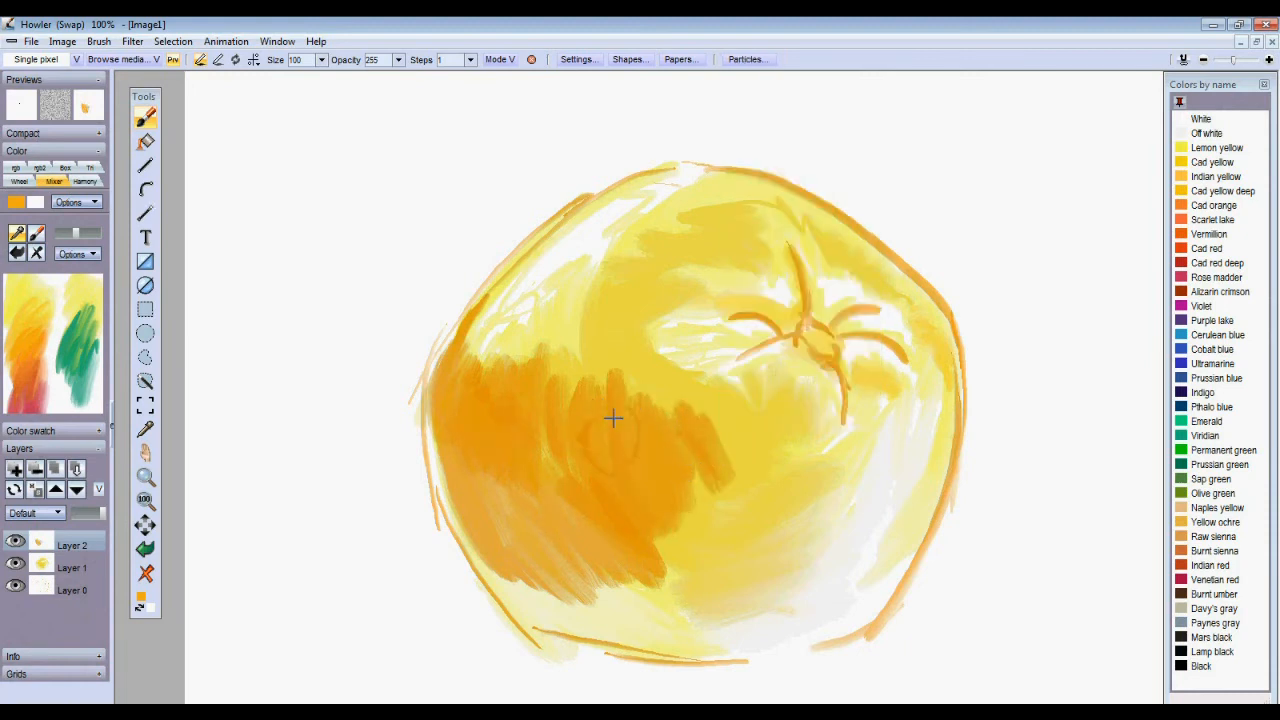
key("ctrl+z")
Extend the orange across the tomato's base, right side and top, leaving the stem area and upper left highlight yellow.
mouse_move(523, 605)
left_mouse_down()
mouse_move(567, 607)
mouse_move(512, 573)
mouse_move(544, 615)
mouse_move(607, 597)
mouse_move(692, 647)
mouse_move(641, 567)
mouse_move(712, 597)
mouse_move(674, 532)
mouse_move(745, 578)
mouse_move(750, 525)
mouse_move(774, 534)
mouse_move(762, 495)
mouse_move(680, 515)
left_mouse_up()
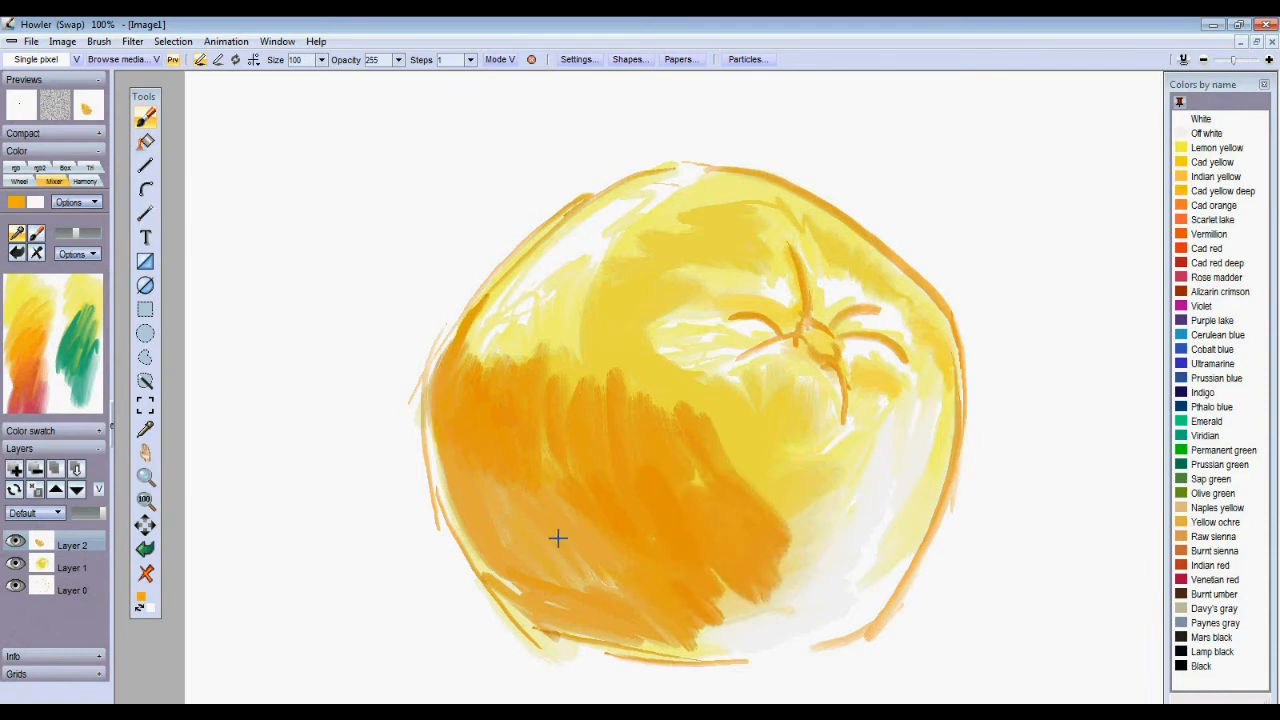
mouse_move(760, 498)
left_mouse_down()
mouse_move(707, 430)
mouse_move(774, 468)
mouse_move(749, 420)
mouse_move(796, 468)
mouse_move(796, 409)
mouse_move(817, 437)
mouse_move(802, 395)
mouse_move(708, 405)
mouse_move(710, 381)
mouse_move(657, 379)
mouse_move(630, 358)
mouse_move(633, 328)
mouse_move(610, 306)
mouse_move(548, 404)
mouse_move(606, 394)
mouse_move(610, 501)
mouse_move(654, 448)
mouse_move(623, 423)
mouse_move(595, 358)
mouse_move(629, 282)
mouse_move(692, 237)
mouse_move(675, 207)
mouse_move(748, 231)
mouse_move(760, 206)
mouse_move(859, 246)
mouse_move(893, 217)
mouse_move(846, 265)
mouse_move(858, 257)
mouse_move(912, 287)
mouse_move(948, 363)
mouse_move(921, 286)
mouse_move(758, 191)
mouse_move(794, 192)
mouse_move(885, 237)
mouse_move(951, 313)
mouse_move(914, 273)
mouse_move(944, 300)
mouse_move(965, 404)
mouse_move(913, 523)
left_mouse_up()
mouse_move(795, 520)
left_mouse_down()
mouse_move(803, 491)
mouse_move(846, 454)
mouse_move(811, 489)
mouse_move(798, 531)
mouse_move(771, 541)
mouse_move(874, 509)
mouse_move(846, 594)
mouse_move(726, 648)
mouse_move(866, 466)
mouse_move(831, 500)
mouse_move(912, 362)
mouse_move(940, 374)
mouse_move(931, 449)
mouse_move(871, 574)
mouse_move(893, 476)
mouse_move(860, 563)
mouse_move(920, 531)
mouse_move(826, 509)
mouse_move(895, 418)
mouse_move(740, 426)
mouse_move(669, 449)
mouse_move(722, 448)
left_mouse_up()
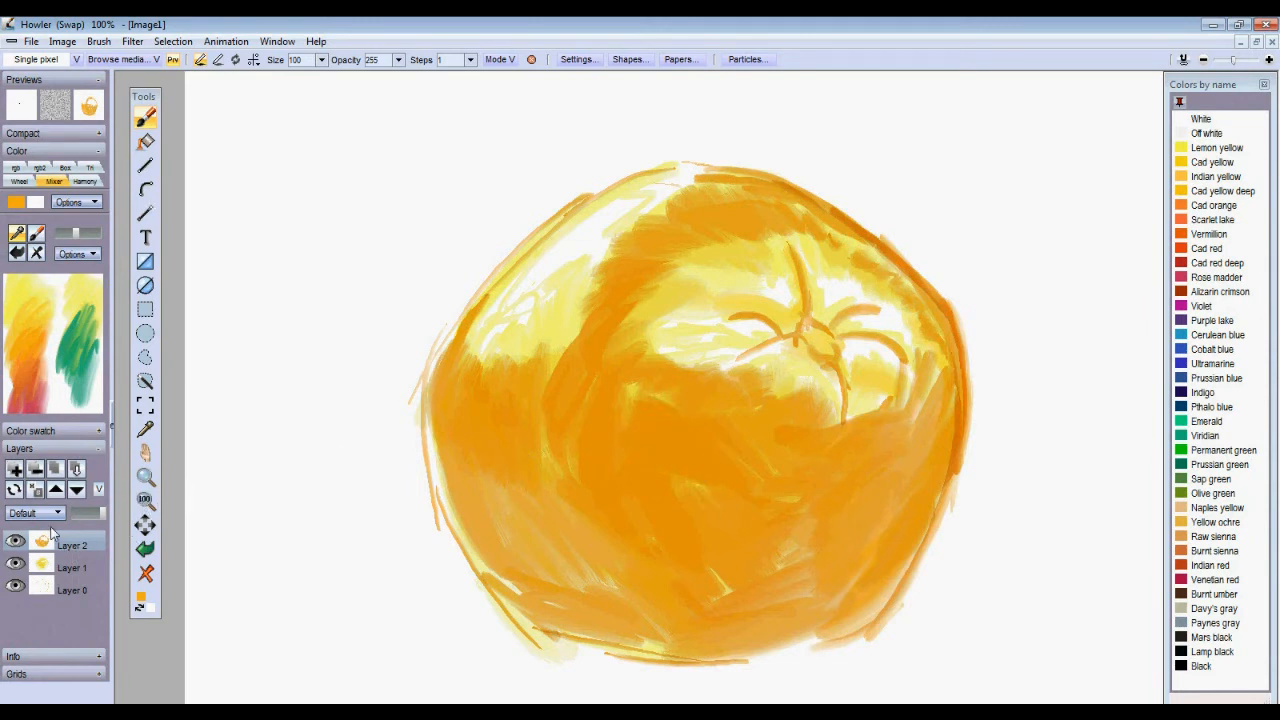
Paint yellow from the mixer on Layer 0 over the area left of the tomato's centre.
left_click(54, 590)
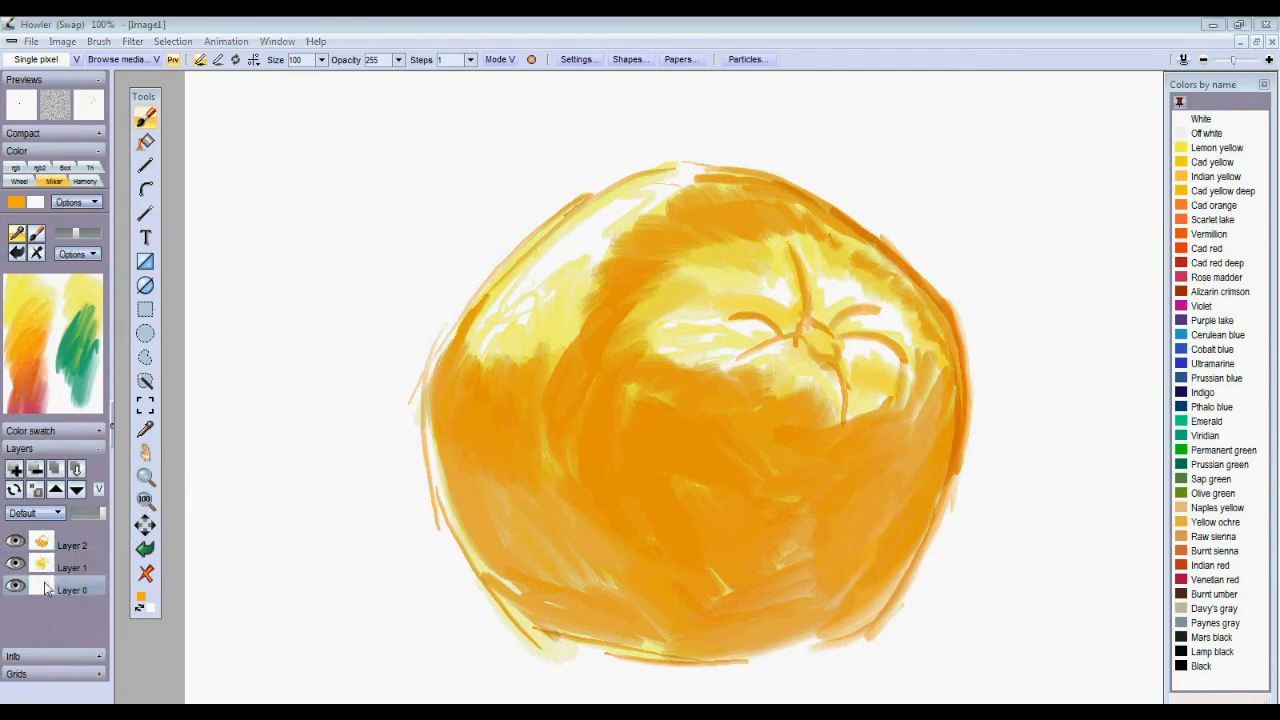
left_click(25, 303)
mouse_move(633, 390)
left_mouse_down()
mouse_move(569, 422)
mouse_move(604, 366)
left_mouse_up()
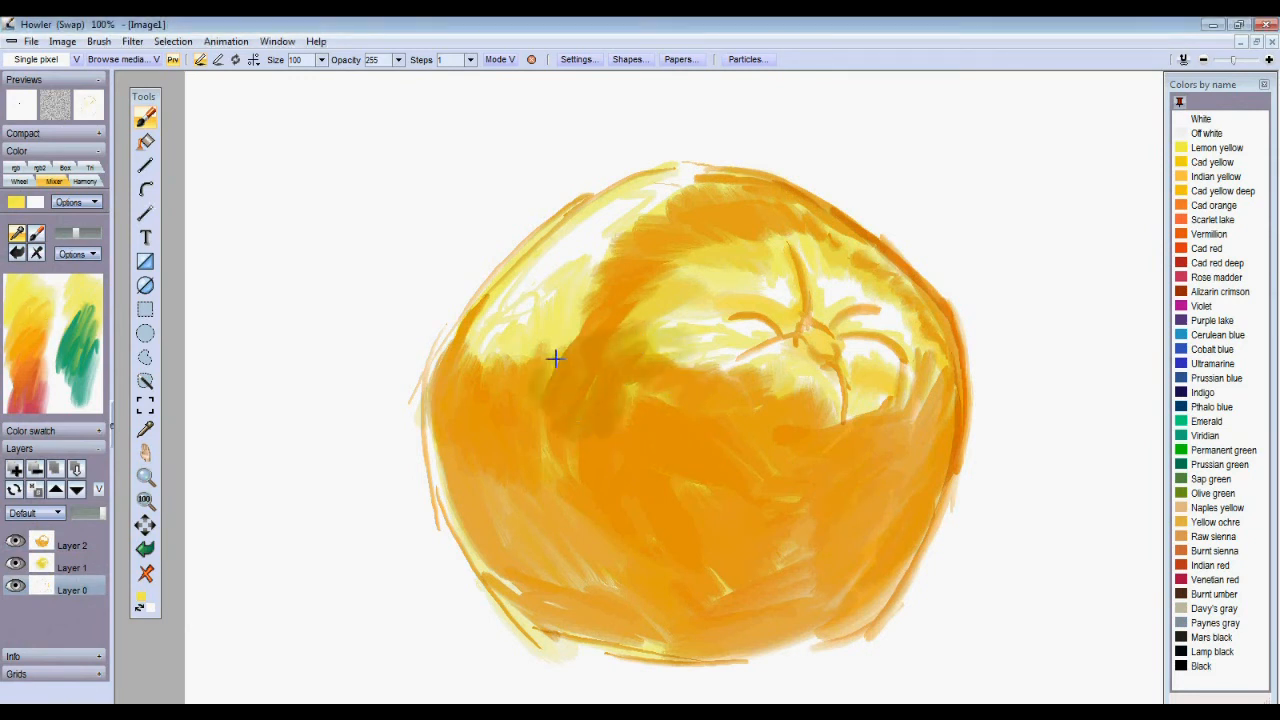
Deepen the tomato's body and the area around the stem with golden yellow from the mixer on Layer 0.
left_click(35, 329)
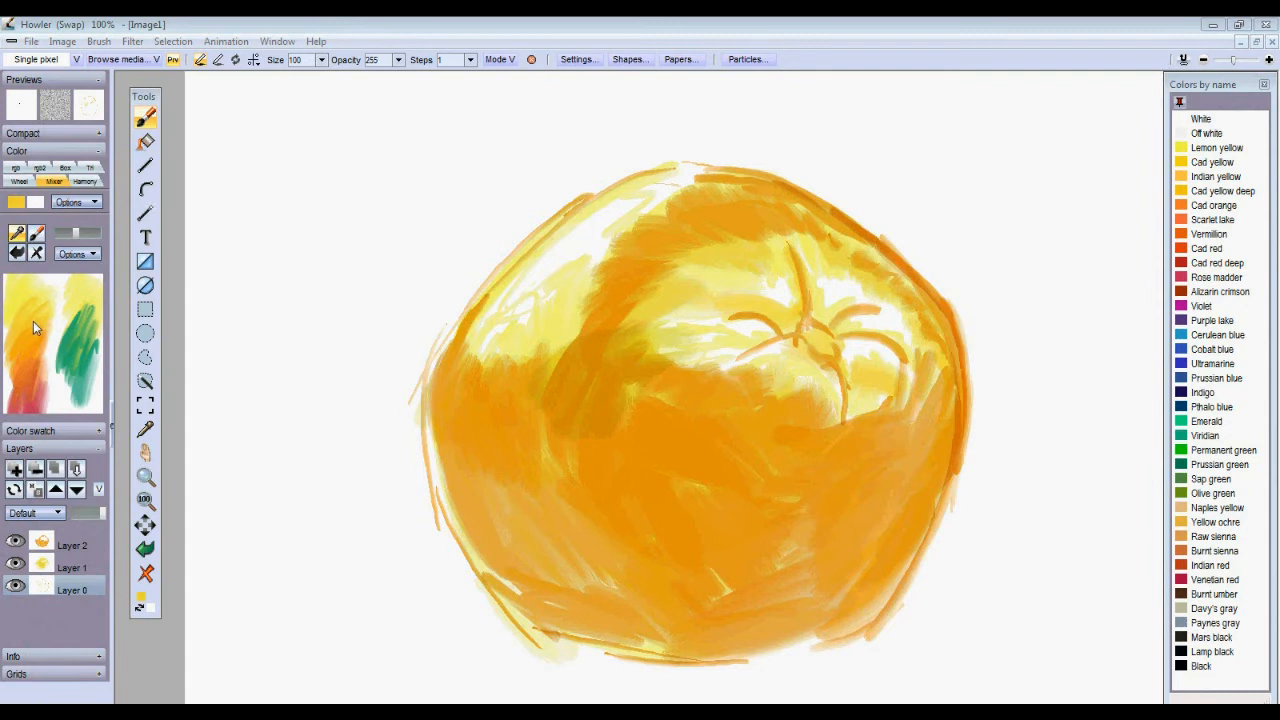
mouse_move(620, 385)
left_mouse_down()
mouse_move(691, 344)
mouse_move(655, 403)
mouse_move(765, 345)
mouse_move(671, 377)
mouse_move(642, 342)
mouse_move(542, 423)
mouse_move(572, 293)
mouse_move(538, 290)
mouse_move(440, 390)
left_mouse_up()
mouse_move(571, 218)
left_mouse_down()
mouse_move(709, 177)
mouse_move(583, 277)
mouse_move(617, 249)
mouse_move(791, 211)
mouse_move(937, 364)
mouse_move(938, 420)
mouse_move(878, 395)
mouse_move(886, 428)
mouse_move(771, 389)
mouse_move(786, 506)
mouse_move(824, 535)
mouse_move(835, 580)
left_mouse_up()
mouse_move(604, 353)
left_mouse_down()
mouse_move(640, 278)
mouse_move(703, 246)
mouse_move(771, 258)
left_mouse_up()
mouse_move(671, 340)
left_mouse_down()
mouse_move(653, 379)
mouse_move(674, 368)
mouse_move(622, 374)
mouse_move(784, 366)
mouse_move(777, 457)
left_mouse_up()
mouse_move(600, 505)
left_mouse_down()
mouse_move(556, 442)
mouse_move(623, 517)
mouse_move(749, 480)
mouse_move(797, 531)
mouse_move(691, 614)
mouse_move(843, 594)
mouse_move(640, 617)
mouse_move(563, 471)
mouse_move(491, 455)
mouse_move(457, 500)
mouse_move(510, 482)
mouse_move(583, 523)
left_mouse_up()
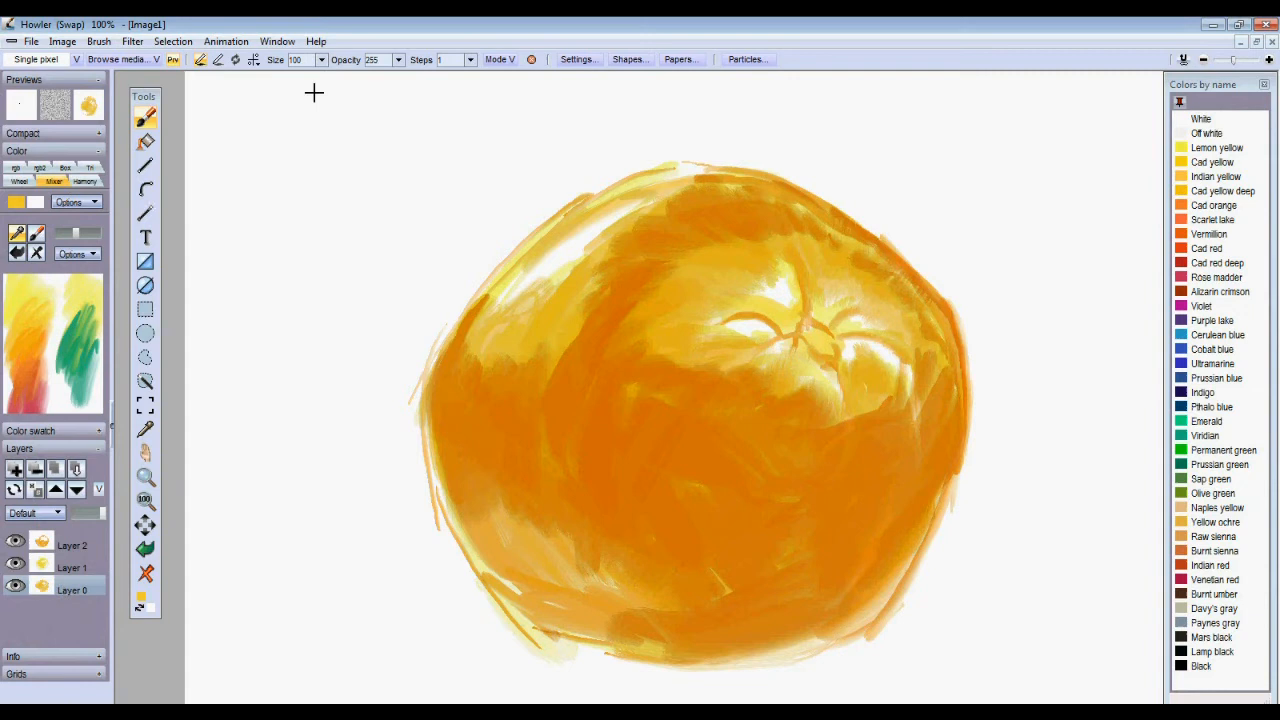
Lighten the tomato's lower right with near-white, try it over the middle and near the stem, and undo the last strokes.
left_click(58, 336)
mouse_move(777, 524)
left_mouse_down()
mouse_move(812, 530)
mouse_move(870, 500)
mouse_move(793, 549)
left_mouse_up()
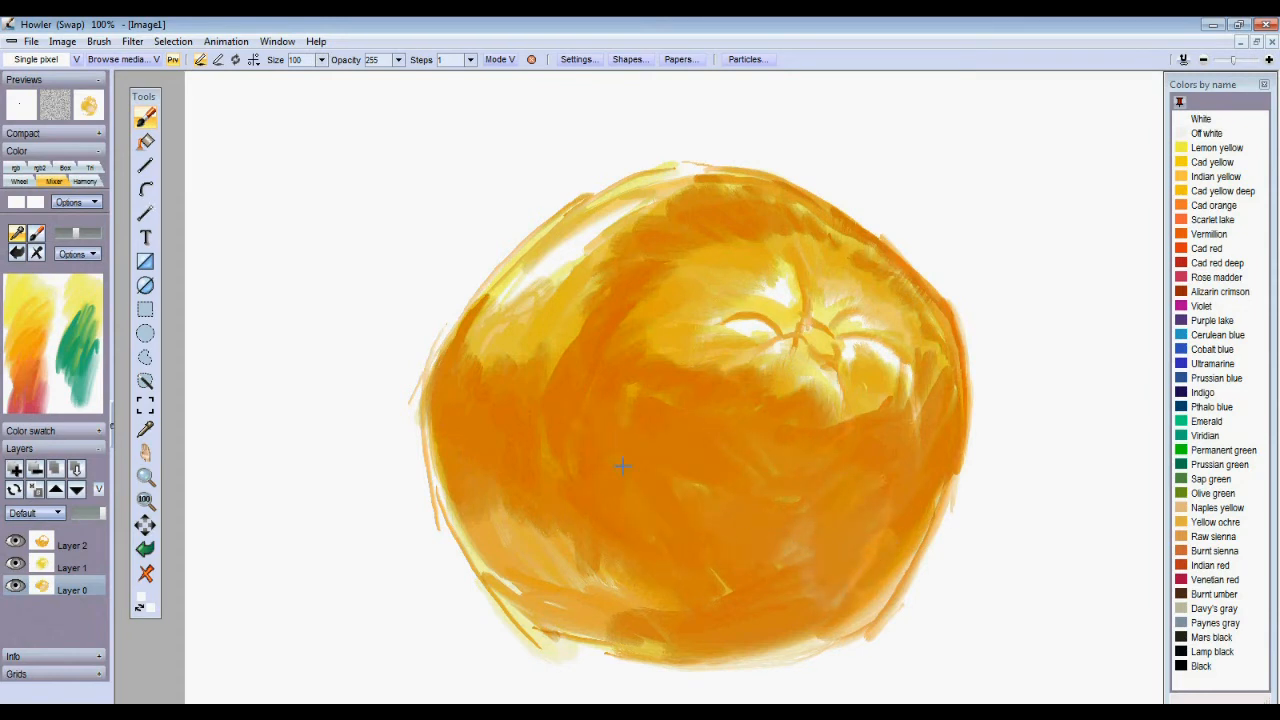
left_click_drag(644, 408, 718, 483)
left_click_drag(613, 509, 555, 474)
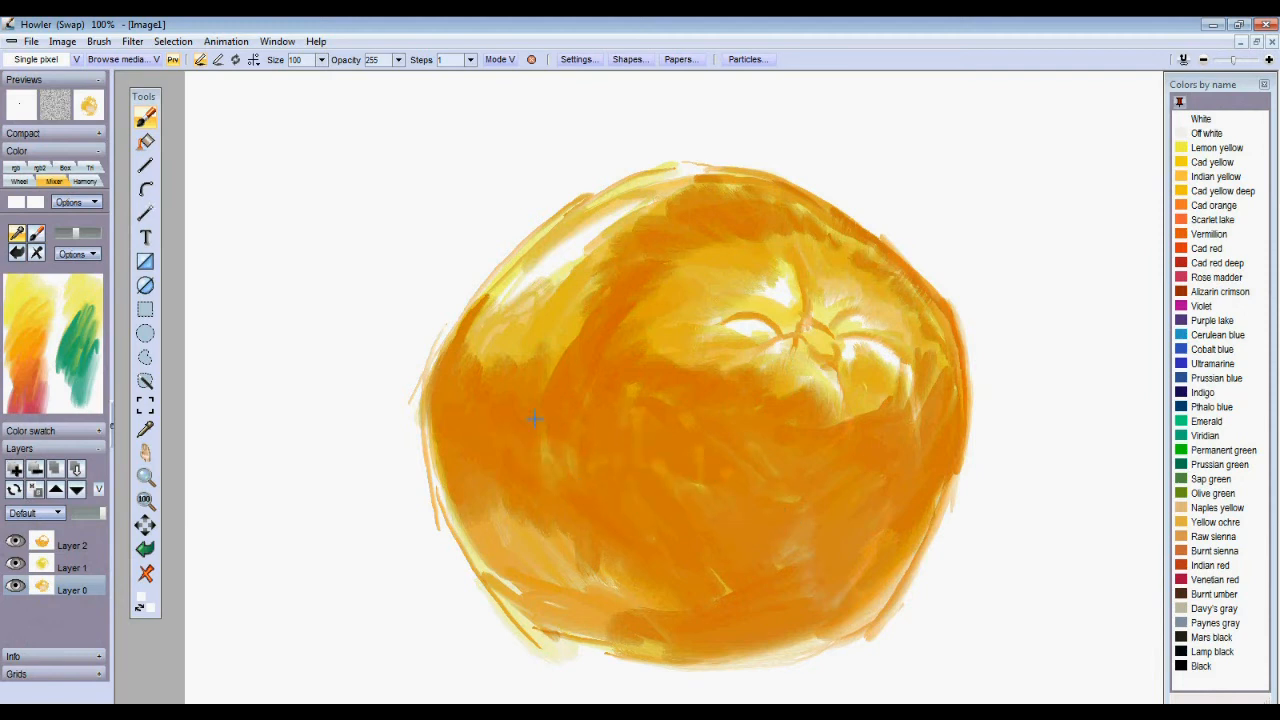
key("ctrl+z")
mouse_move(673, 342)
left_mouse_down()
mouse_move(625, 312)
mouse_move(681, 280)
mouse_move(725, 288)
left_mouse_up()
key("ctrl+z")
Paint warm golden yellow from the mixer around the stem and along the tomato's bottom edge on Layer 0.
left_click(48, 332)
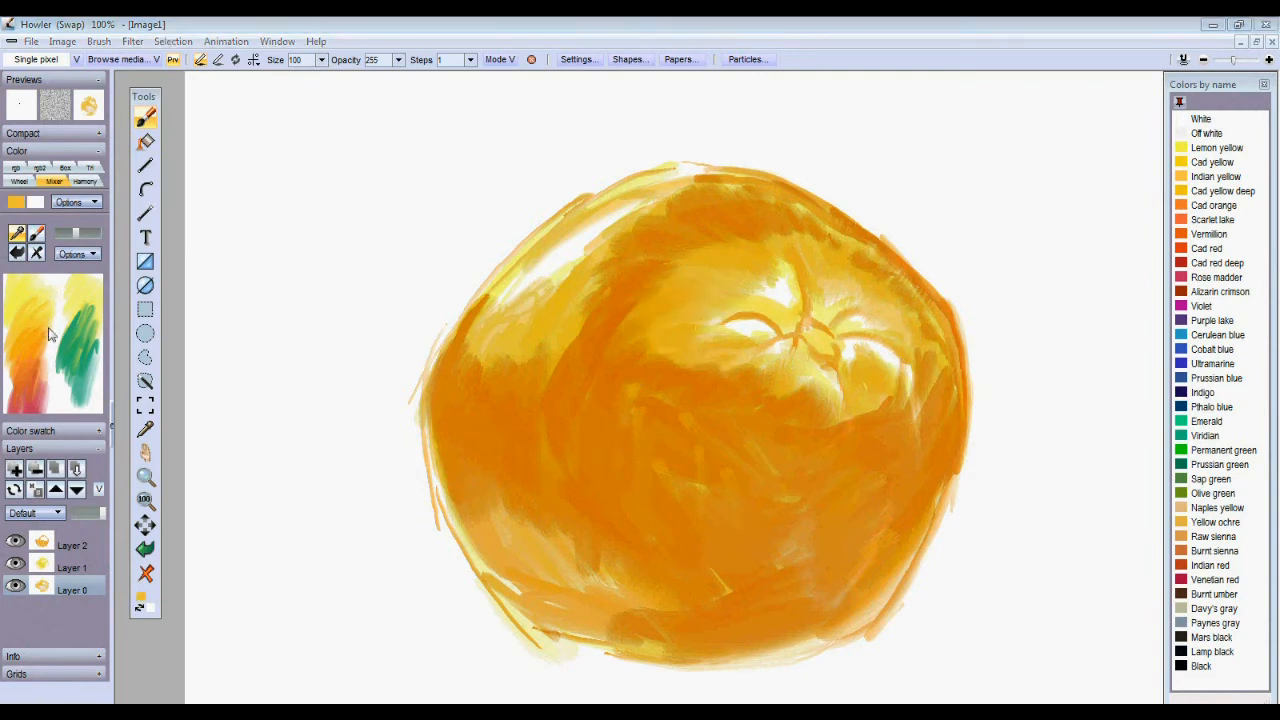
mouse_move(695, 298)
left_mouse_down()
mouse_move(724, 334)
mouse_move(704, 329)
mouse_move(724, 308)
mouse_move(776, 310)
mouse_move(788, 324)
mouse_move(804, 295)
mouse_move(849, 327)
mouse_move(838, 366)
mouse_move(823, 362)
mouse_move(864, 371)
mouse_move(893, 351)
mouse_move(833, 358)
mouse_move(846, 372)
mouse_move(835, 381)
mouse_move(793, 344)
mouse_move(703, 356)
mouse_move(810, 338)
left_mouse_up()
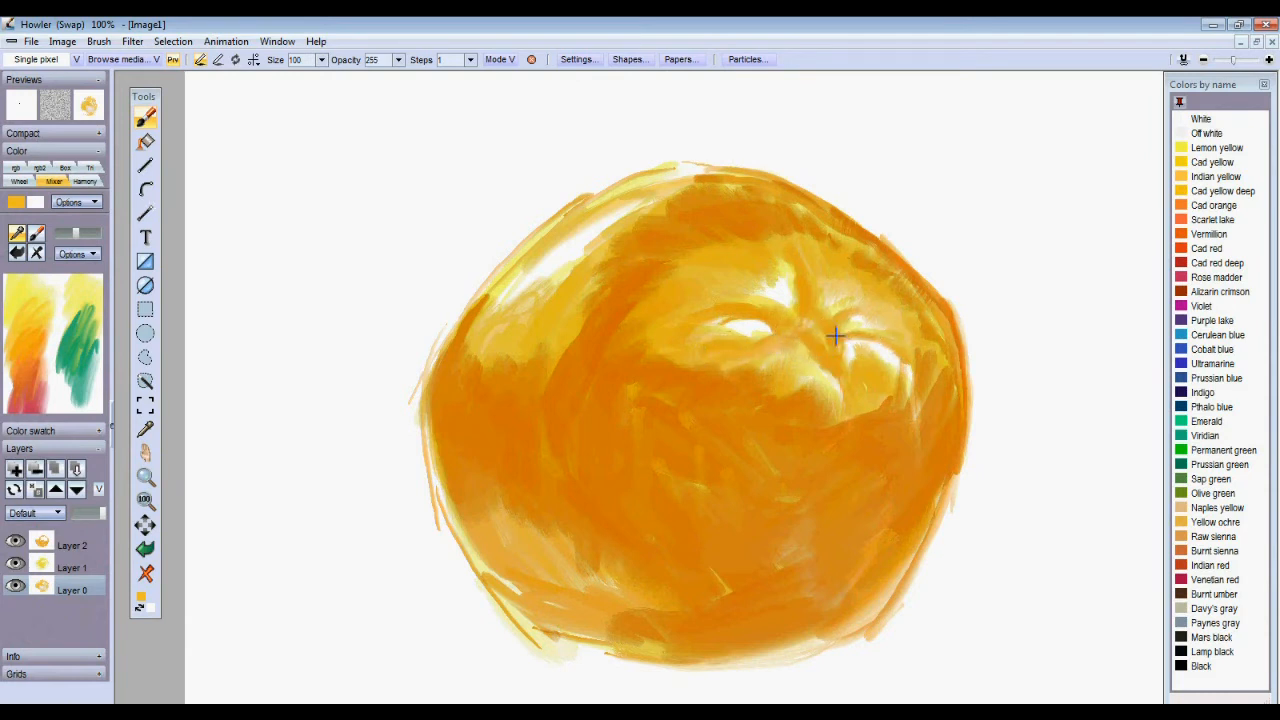
mouse_move(490, 524)
left_mouse_down()
mouse_move(438, 469)
mouse_move(542, 625)
mouse_move(587, 622)
mouse_move(535, 622)
mouse_move(666, 628)
mouse_move(654, 606)
mouse_move(685, 526)
mouse_move(595, 541)
mouse_move(588, 608)
mouse_move(603, 647)
mouse_move(752, 655)
mouse_move(802, 643)
mouse_move(797, 655)
mouse_move(860, 638)
mouse_move(827, 647)
mouse_move(914, 546)
mouse_move(841, 633)
mouse_move(938, 495)
mouse_move(838, 595)
left_mouse_up()
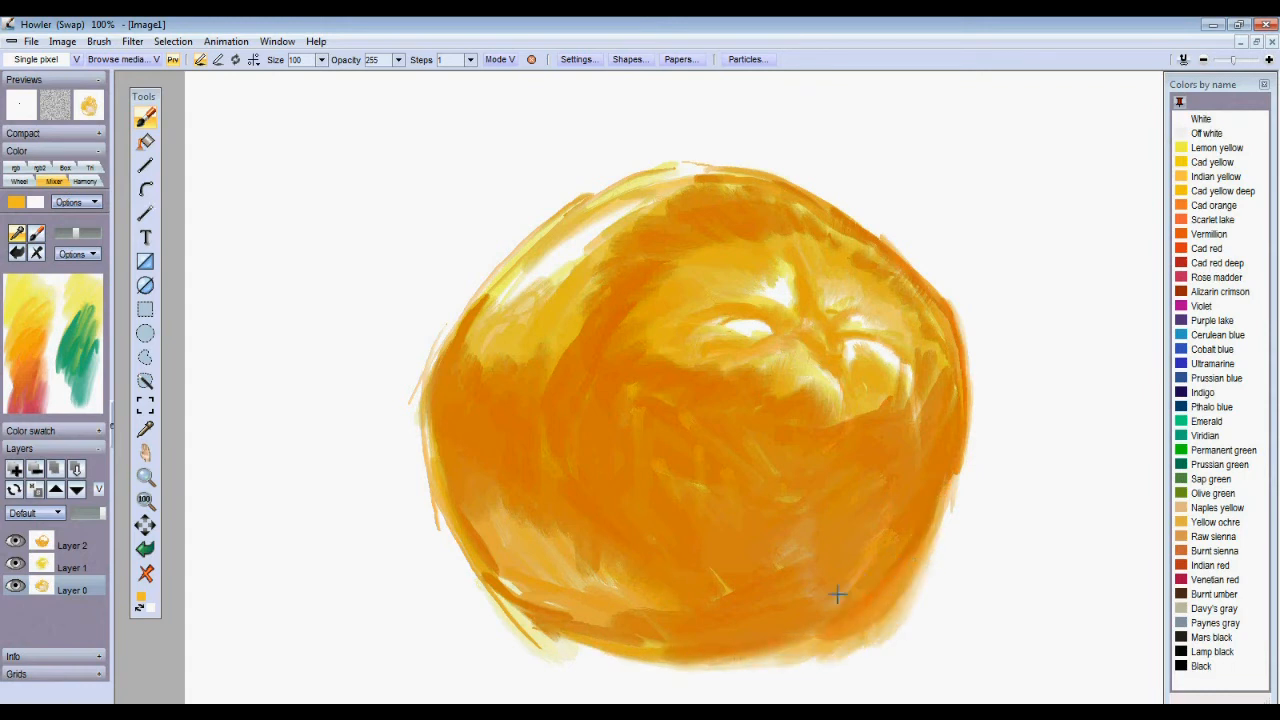
Sample a red-orange from the mixer, try it along the tomato's bottom edge on Layer 0 and undo the stroke.
left_click(84, 375)
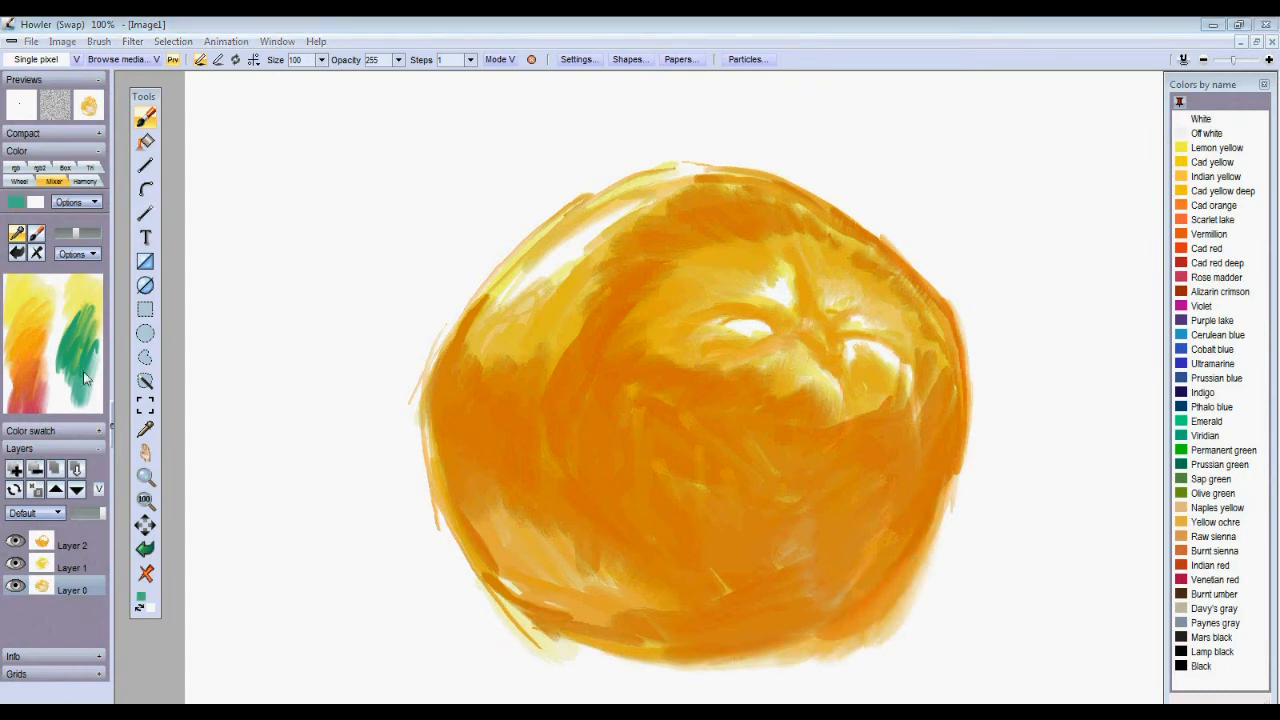
left_click(35, 385)
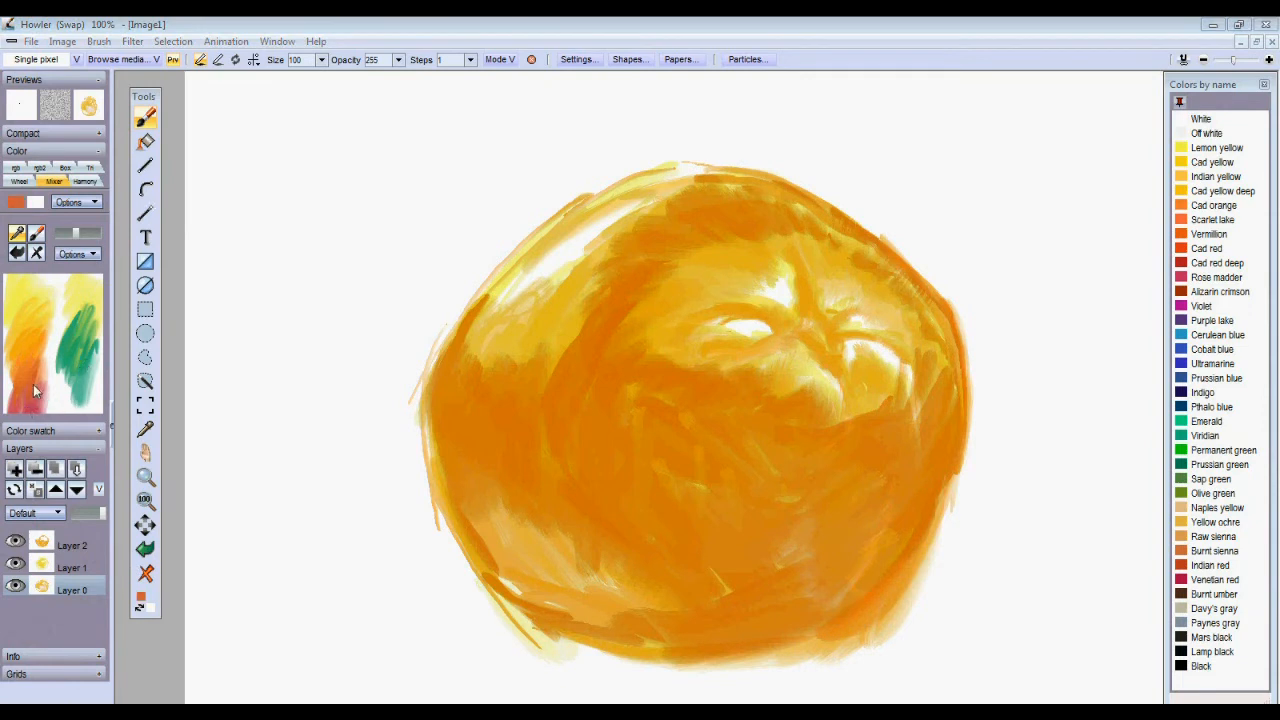
mouse_move(525, 622)
left_mouse_down()
mouse_move(580, 656)
mouse_move(706, 663)
mouse_move(869, 647)
mouse_move(889, 614)
mouse_move(875, 572)
left_mouse_up()
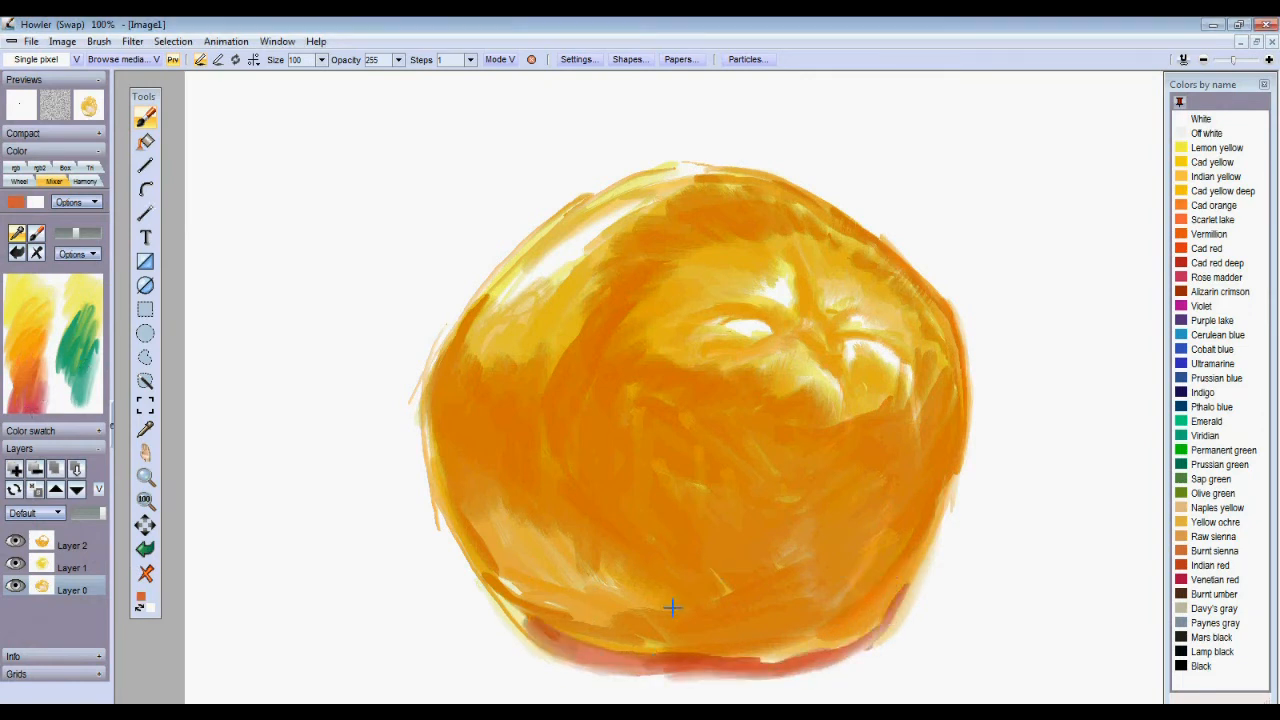
key("ctrl+z")
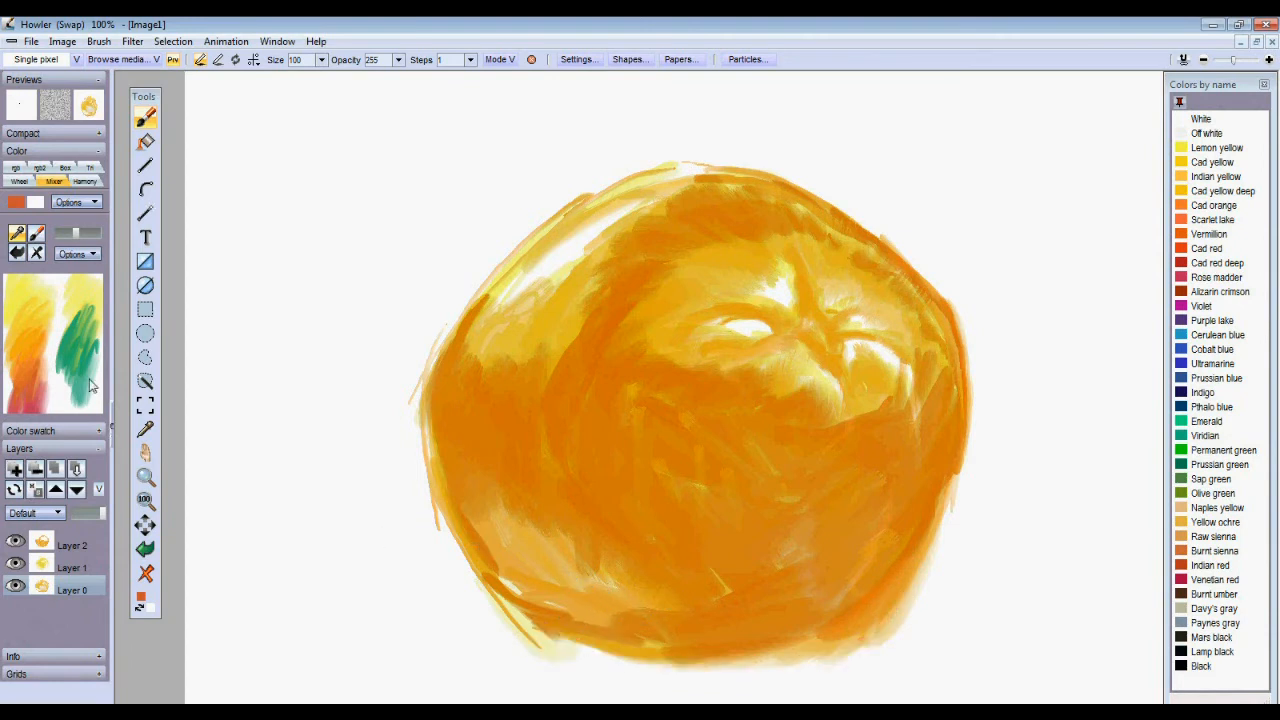
Add a new layer on top and paint a red-orange shadow on it beneath the tomato, spreading out at both sides.
left_click(15, 469)
mouse_move(540, 618)
left_mouse_down()
mouse_move(610, 674)
mouse_move(577, 656)
mouse_move(779, 669)
mouse_move(750, 680)
mouse_move(728, 671)
mouse_move(847, 651)
mouse_move(833, 668)
mouse_move(889, 641)
mouse_move(857, 641)
mouse_move(908, 616)
left_mouse_up()
mouse_move(850, 645)
left_mouse_down()
mouse_move(901, 634)
mouse_move(958, 695)
left_mouse_up()
left_click_drag(895, 620, 955, 700)
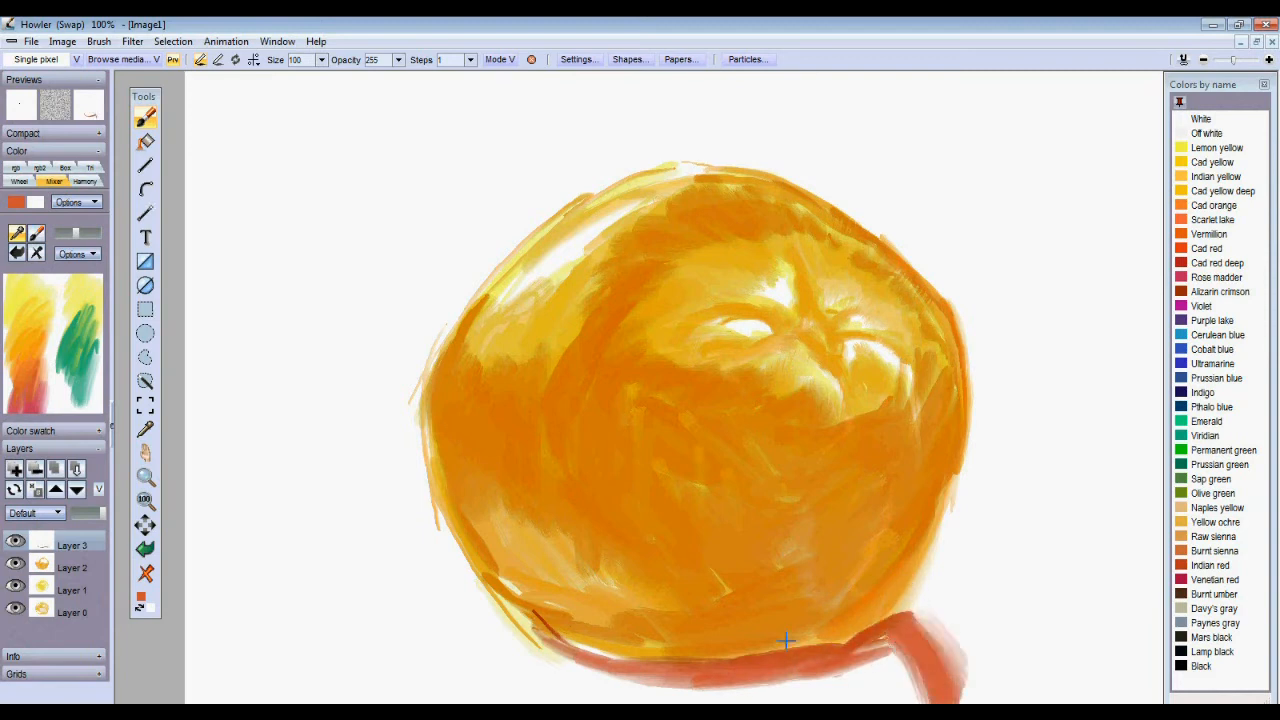
mouse_move(539, 663)
left_mouse_down()
mouse_move(596, 695)
mouse_move(722, 697)
mouse_move(800, 680)
mouse_move(930, 690)
left_mouse_up()
mouse_move(895, 618)
left_mouse_down()
mouse_move(972, 615)
mouse_move(1008, 692)
mouse_move(960, 640)
mouse_move(920, 645)
mouse_move(983, 688)
mouse_move(733, 680)
left_mouse_up()
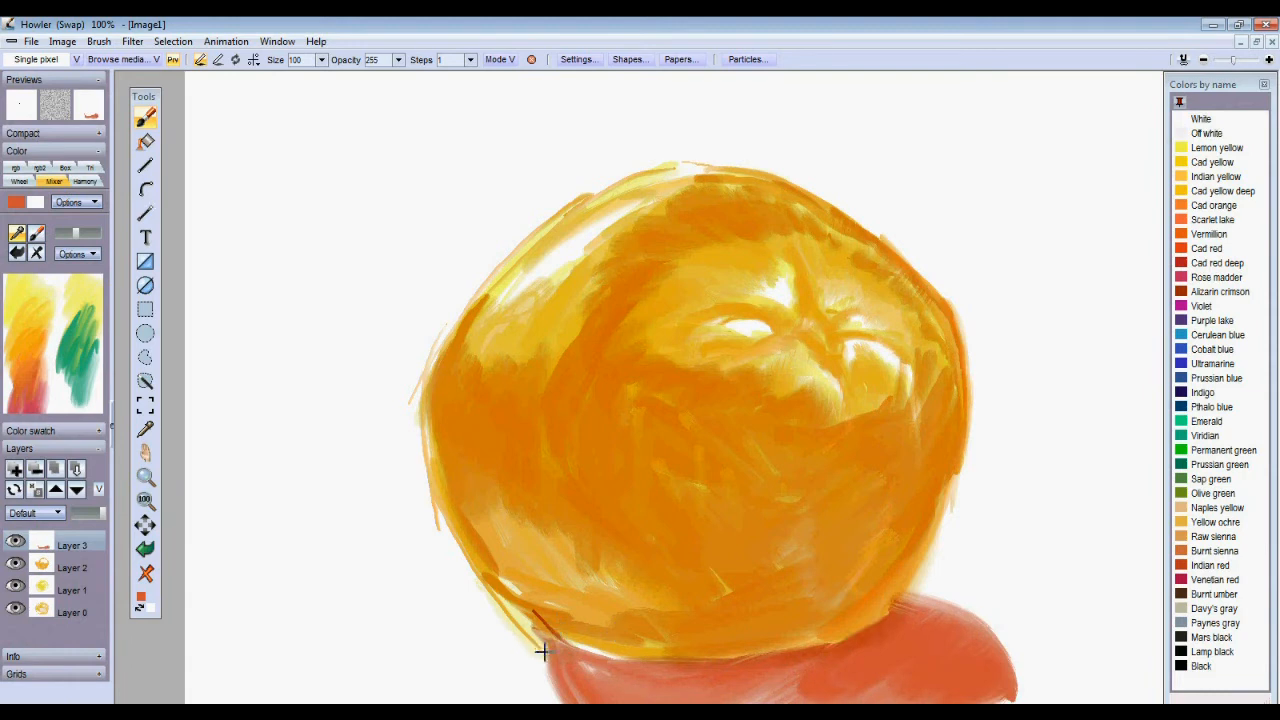
mouse_move(546, 652)
left_mouse_down()
mouse_move(503, 623)
mouse_move(505, 695)
mouse_move(664, 698)
mouse_move(600, 662)
mouse_move(650, 668)
left_mouse_up()
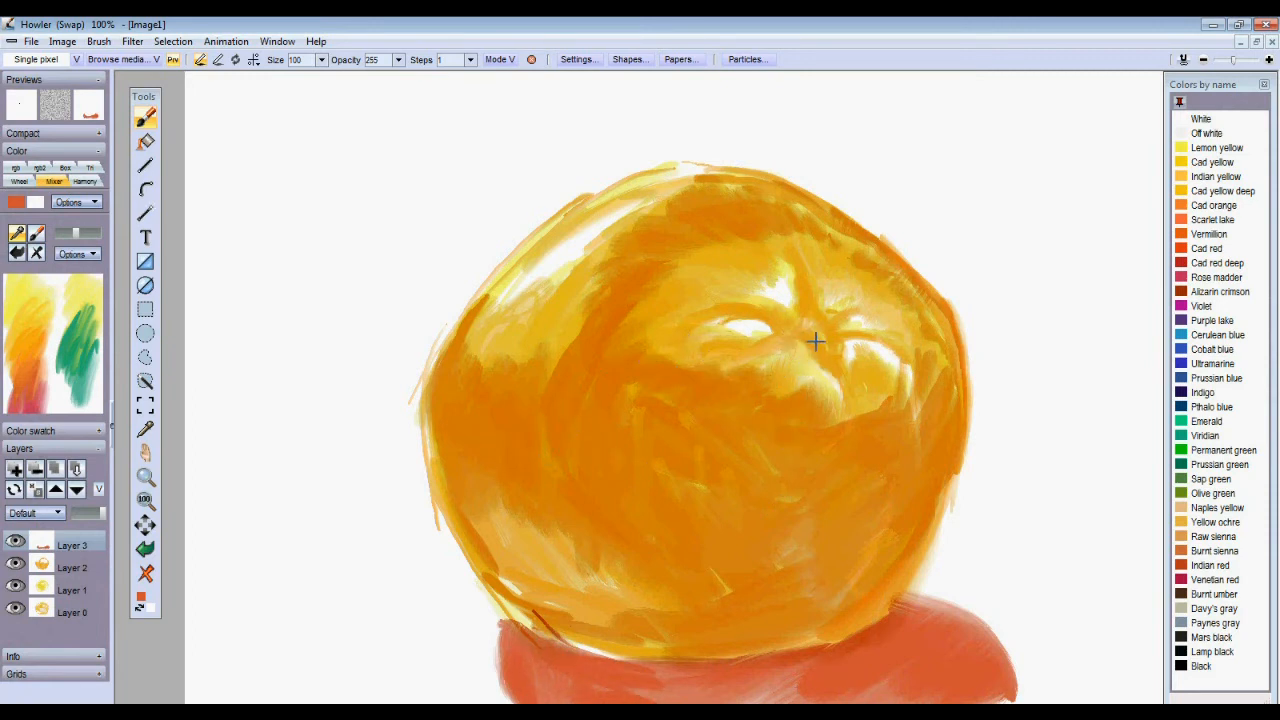
Draw the stem's star-shaped lines in red-orange on the new top layer.
mouse_move(787, 324)
left_mouse_down()
mouse_move(768, 313)
mouse_move(833, 351)
left_mouse_up()
left_click_drag(797, 336, 840, 355)
left_click_drag(836, 360, 846, 392)
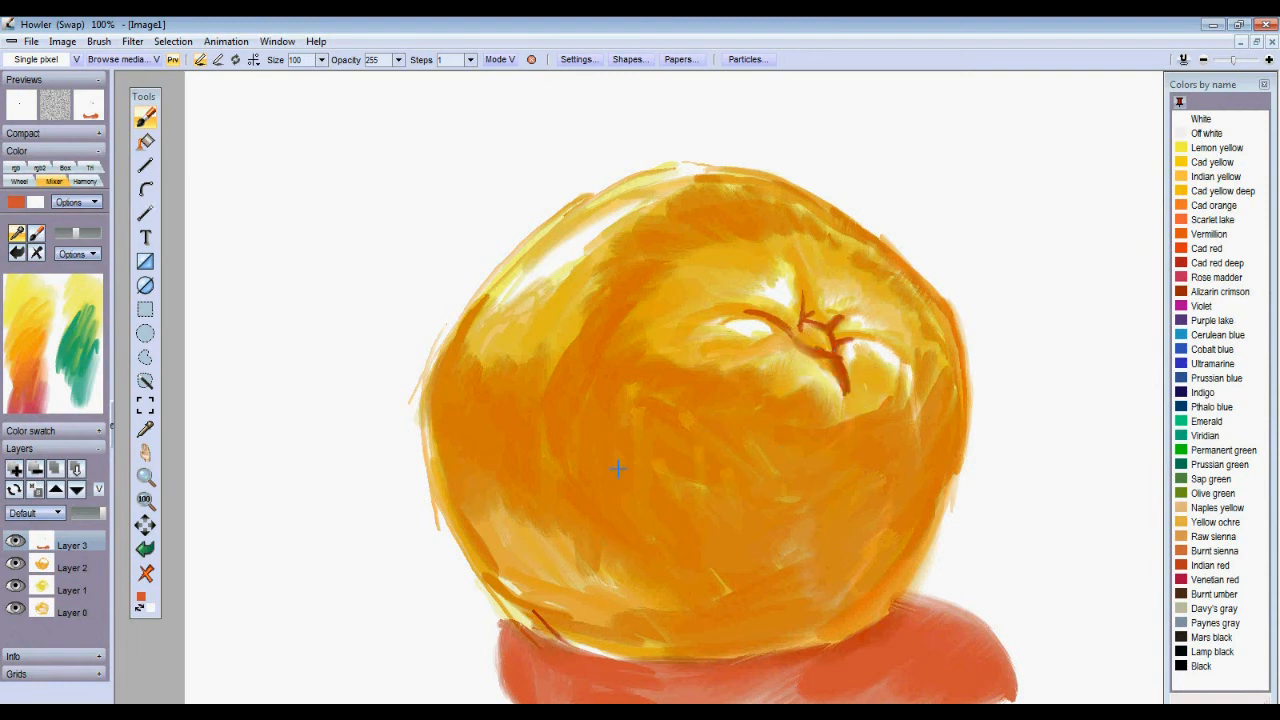
Sample a pale peach from the mixer and shade the tomato's left side and middle with it on Layer 3.
left_click_drag(494, 430, 526, 428)
left_click(47, 378)
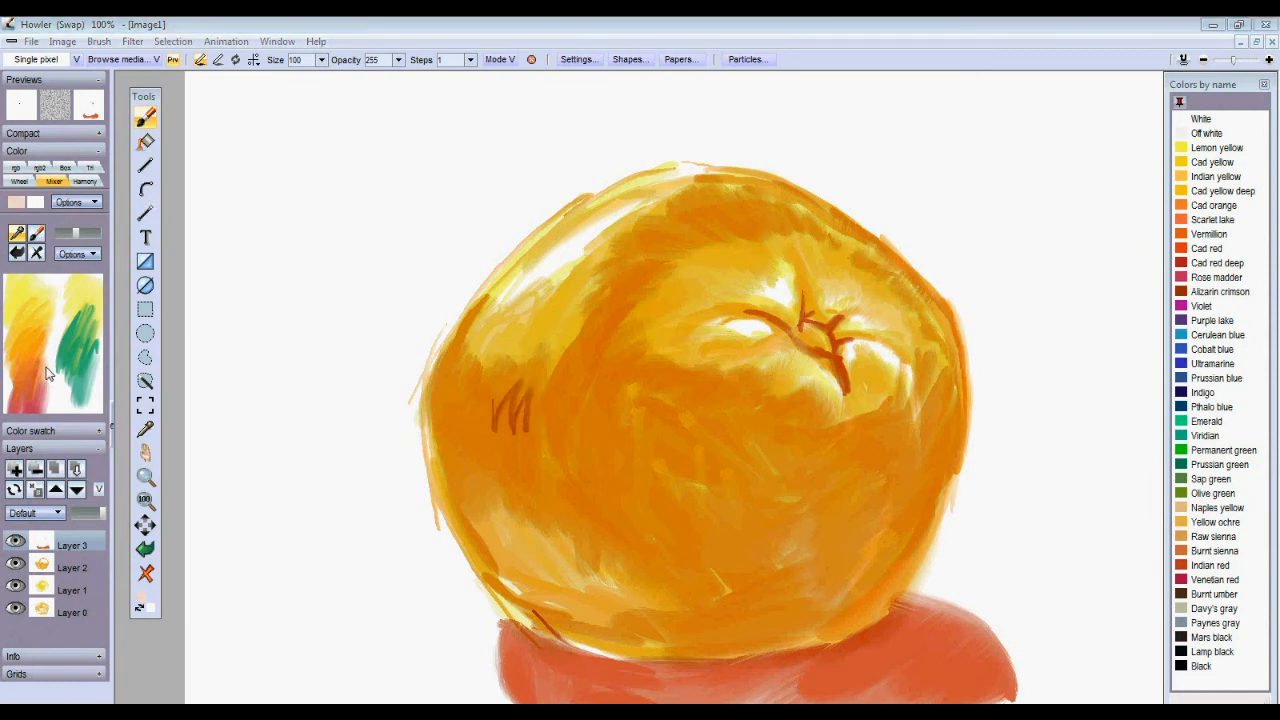
mouse_move(530, 385)
left_mouse_down()
mouse_move(519, 452)
mouse_move(495, 400)
mouse_move(482, 455)
mouse_move(466, 453)
mouse_move(497, 451)
mouse_move(517, 508)
mouse_move(488, 482)
mouse_move(473, 432)
mouse_move(470, 462)
mouse_move(523, 582)
mouse_move(499, 470)
mouse_move(529, 429)
mouse_move(569, 560)
mouse_move(582, 437)
mouse_move(597, 439)
mouse_move(652, 583)
mouse_move(650, 543)
mouse_move(586, 426)
mouse_move(572, 412)
mouse_move(527, 416)
mouse_move(553, 399)
mouse_move(692, 528)
mouse_move(687, 568)
mouse_move(722, 582)
mouse_move(770, 566)
mouse_move(803, 599)
mouse_move(693, 595)
mouse_move(630, 516)
mouse_move(626, 477)
mouse_move(739, 567)
mouse_move(657, 476)
mouse_move(685, 467)
mouse_move(723, 554)
mouse_move(762, 558)
mouse_move(819, 537)
mouse_move(860, 568)
mouse_move(901, 517)
mouse_move(687, 482)
mouse_move(649, 415)
left_mouse_up()
mouse_move(621, 371)
left_mouse_down()
mouse_move(584, 300)
mouse_move(554, 340)
mouse_move(593, 271)
mouse_move(610, 306)
mouse_move(573, 374)
mouse_move(590, 446)
left_mouse_up()
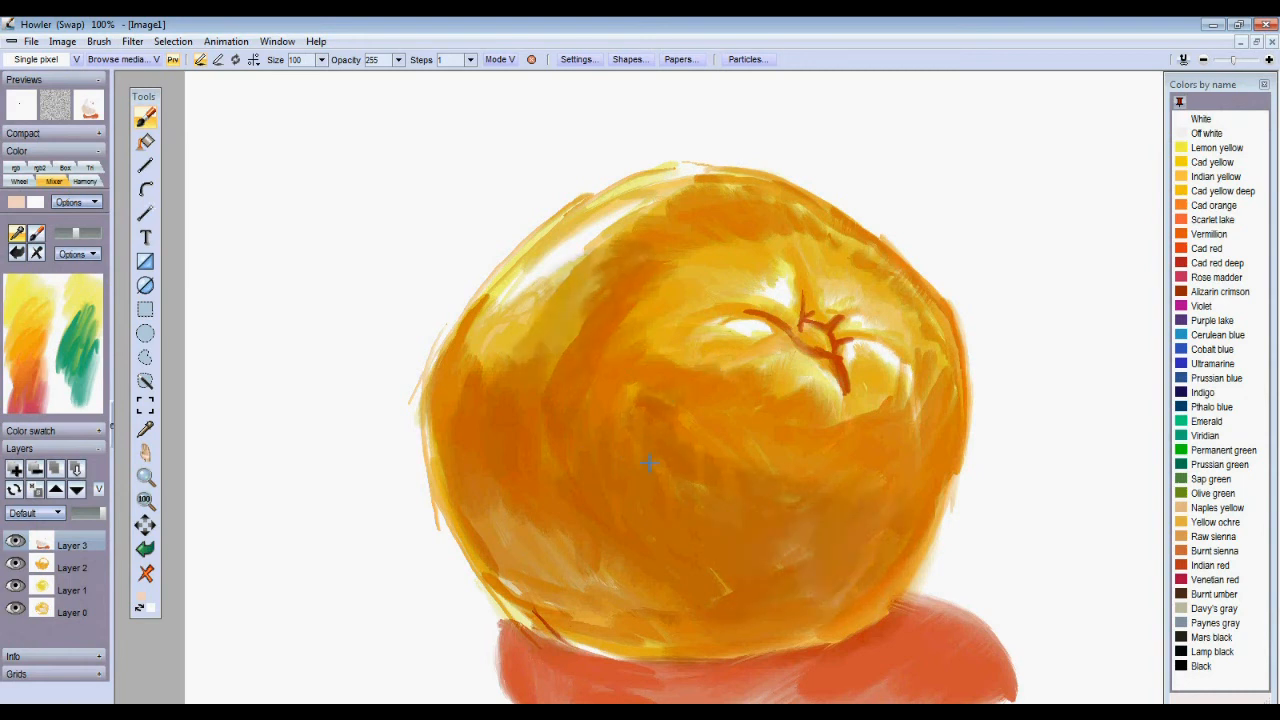
key("ctrl+z")
left_click_drag(585, 352, 615, 291)
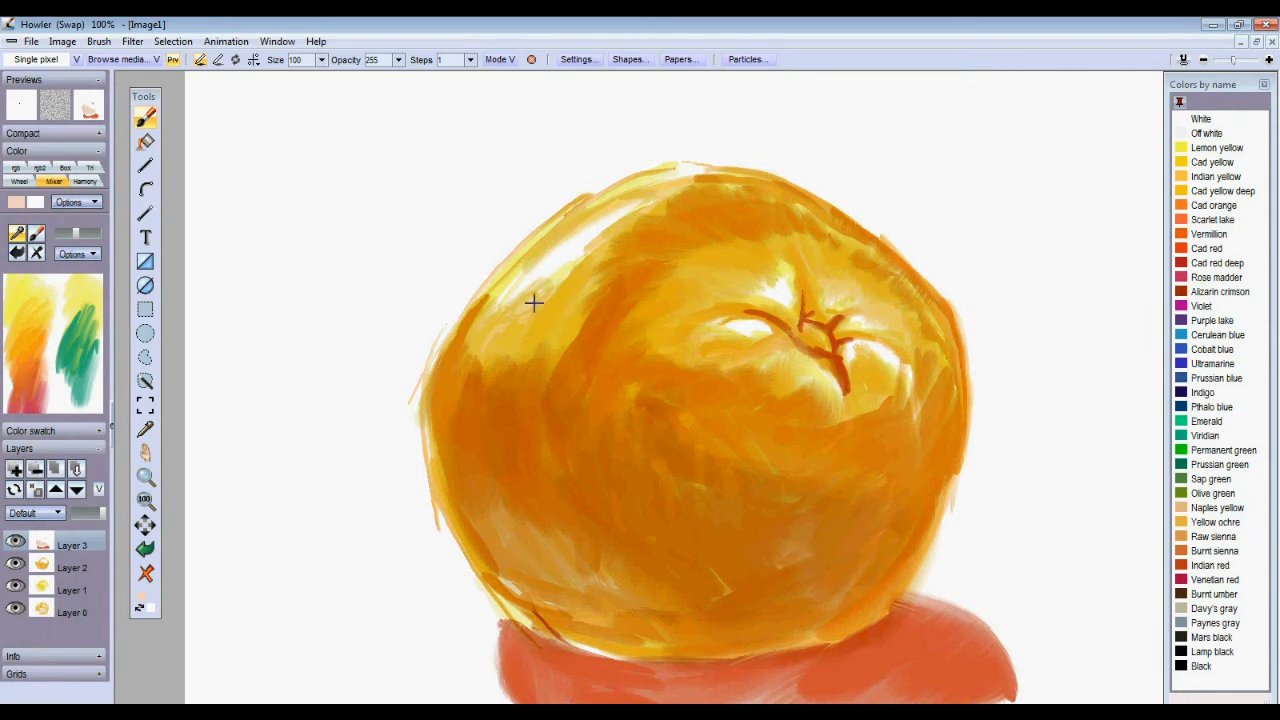
Sample a salmon pink from the mixer, deepen the tomato's lower left side and thicken the stem's lines on Layer 3.
left_click(47, 392)
mouse_move(583, 486)
left_mouse_down()
mouse_move(500, 463)
mouse_move(527, 549)
mouse_move(486, 504)
mouse_move(507, 527)
mouse_move(560, 520)
mouse_move(589, 475)
mouse_move(661, 586)
mouse_move(631, 476)
mouse_move(705, 563)
mouse_move(753, 575)
mouse_move(849, 541)
mouse_move(841, 577)
mouse_move(730, 620)
mouse_move(541, 576)
mouse_move(481, 532)
mouse_move(555, 606)
mouse_move(628, 639)
mouse_move(581, 600)
mouse_move(623, 668)
mouse_move(659, 677)
mouse_move(657, 666)
mouse_move(684, 670)
mouse_move(545, 622)
mouse_move(618, 635)
mouse_move(524, 602)
left_mouse_up()
mouse_move(560, 328)
left_mouse_down()
mouse_move(548, 378)
mouse_move(506, 354)
mouse_move(482, 388)
left_mouse_up()
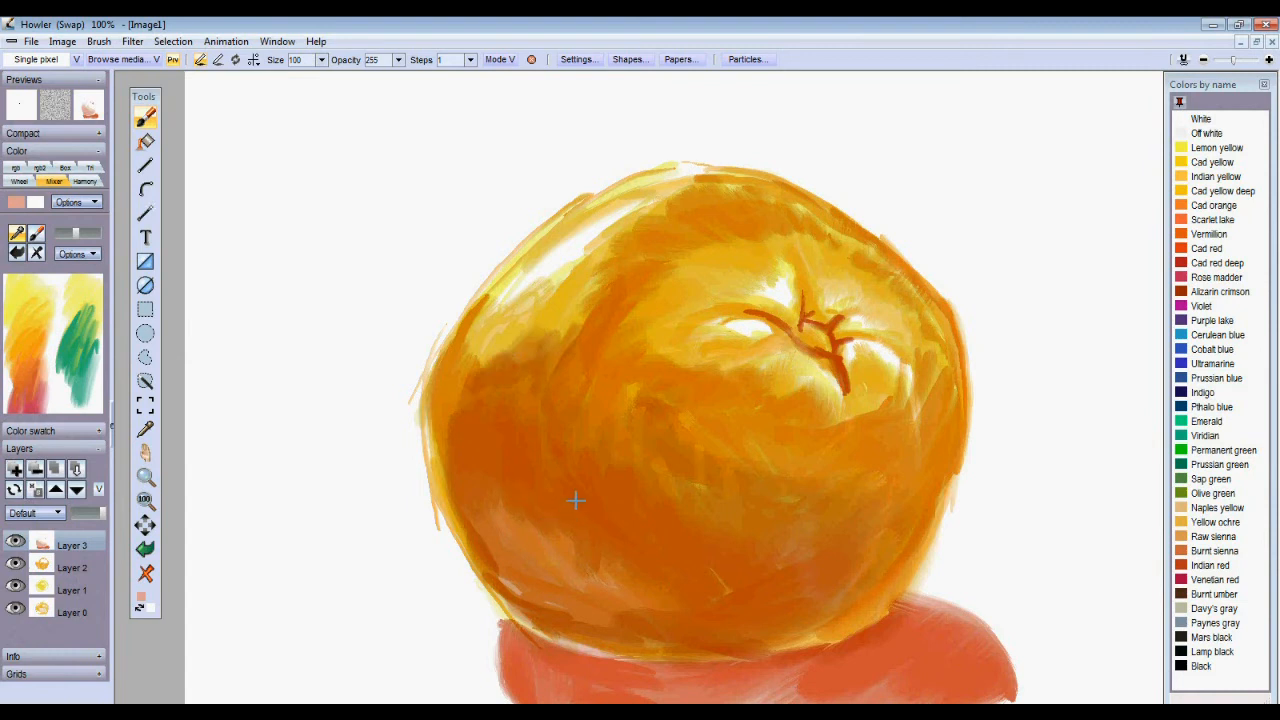
key("ctrl+z")
mouse_move(783, 319)
left_mouse_down()
mouse_move(801, 287)
mouse_move(806, 311)
mouse_move(850, 335)
mouse_move(853, 398)
left_mouse_up()
left_click_drag(787, 340, 762, 351)
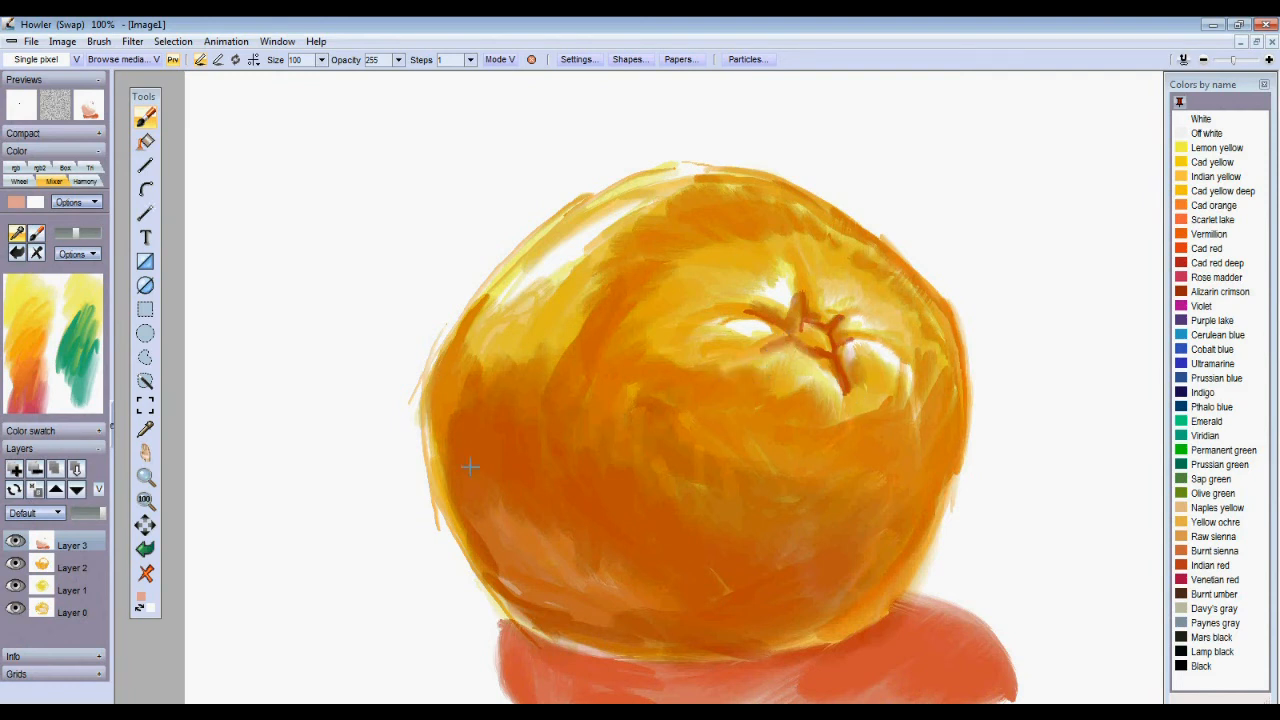
Add a new layer on top, try a muted teal green from the mixer on the tomato's left side and undo the stroke.
left_click(17, 470)
left_click(80, 364)
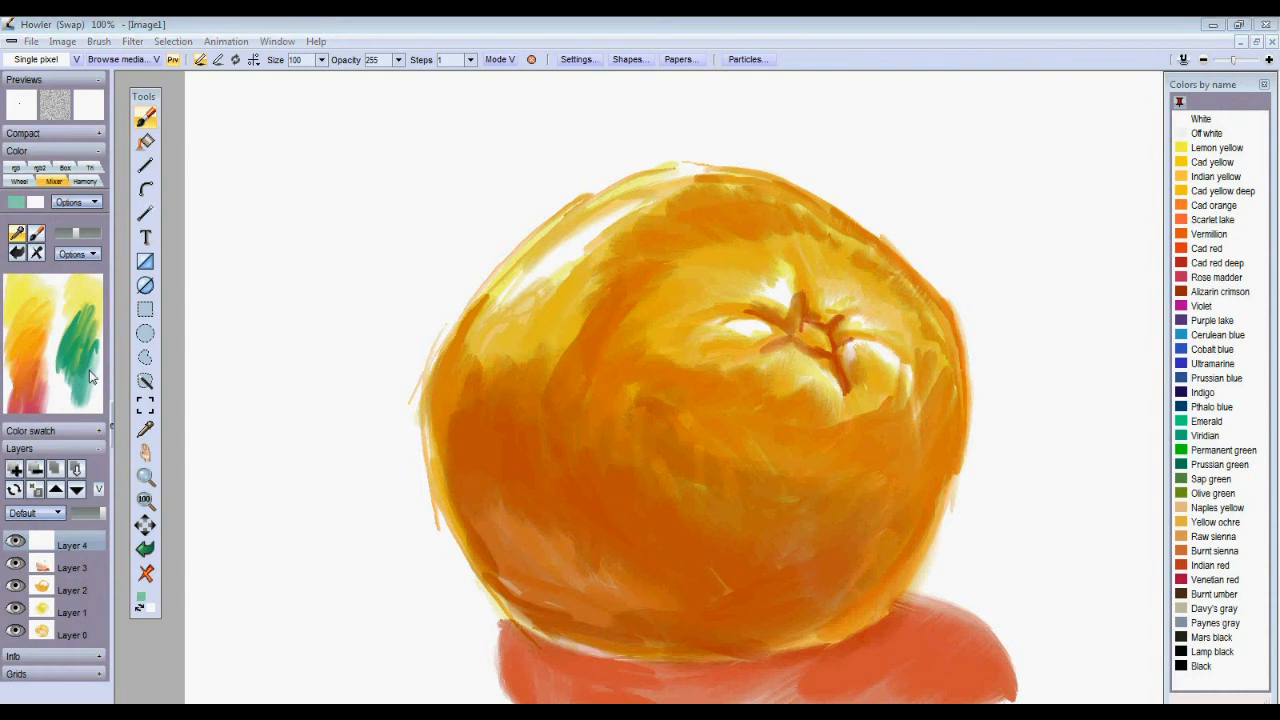
left_click(92, 396)
left_click_drag(474, 497, 512, 440)
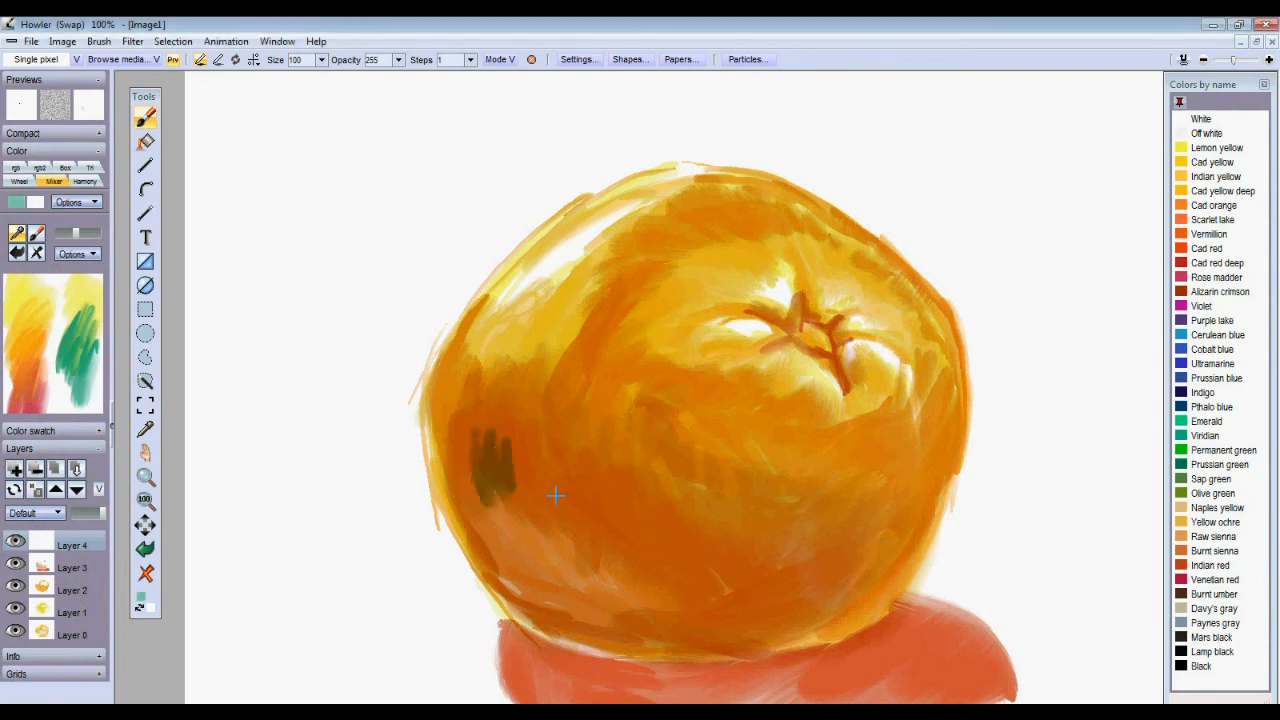
key("ctrl+z")
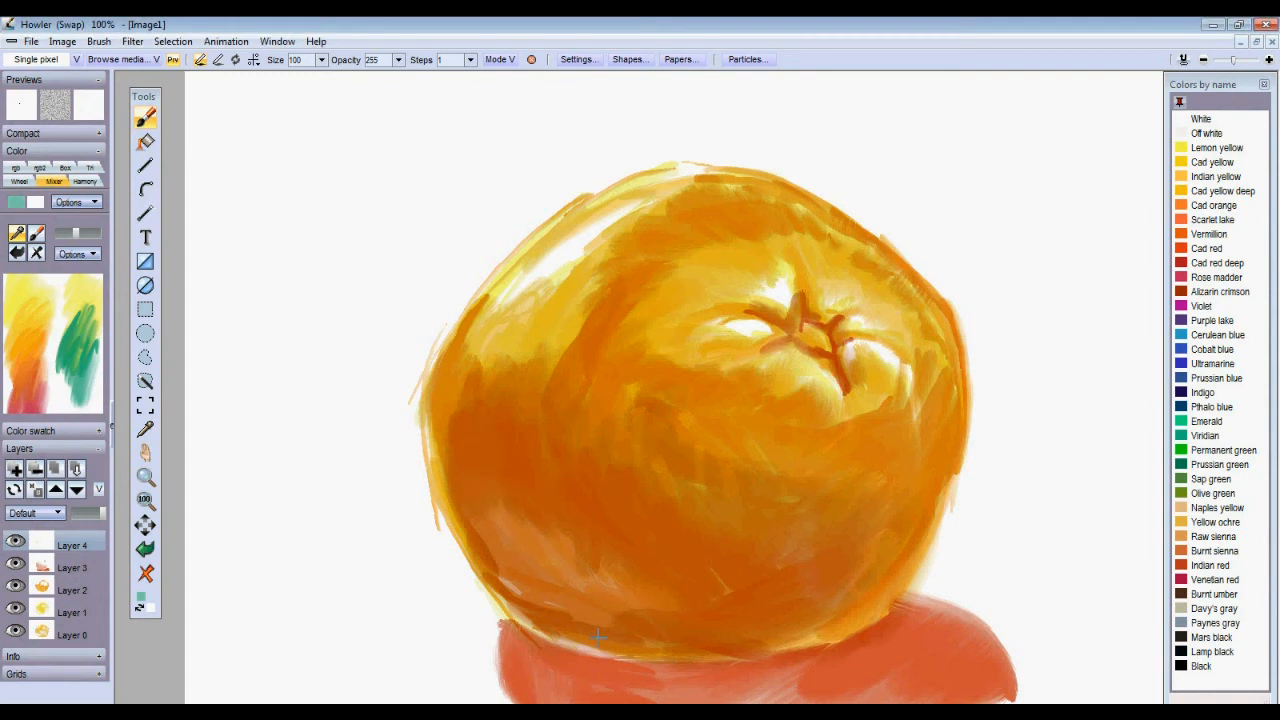
Darken the shadow beneath the tomato with the muted teal green on Layer 4 and dab the stem's centre.
mouse_move(516, 660)
left_mouse_down()
mouse_move(530, 690)
mouse_move(562, 680)
mouse_move(536, 663)
mouse_move(612, 698)
mouse_move(730, 690)
mouse_move(793, 657)
left_mouse_up()
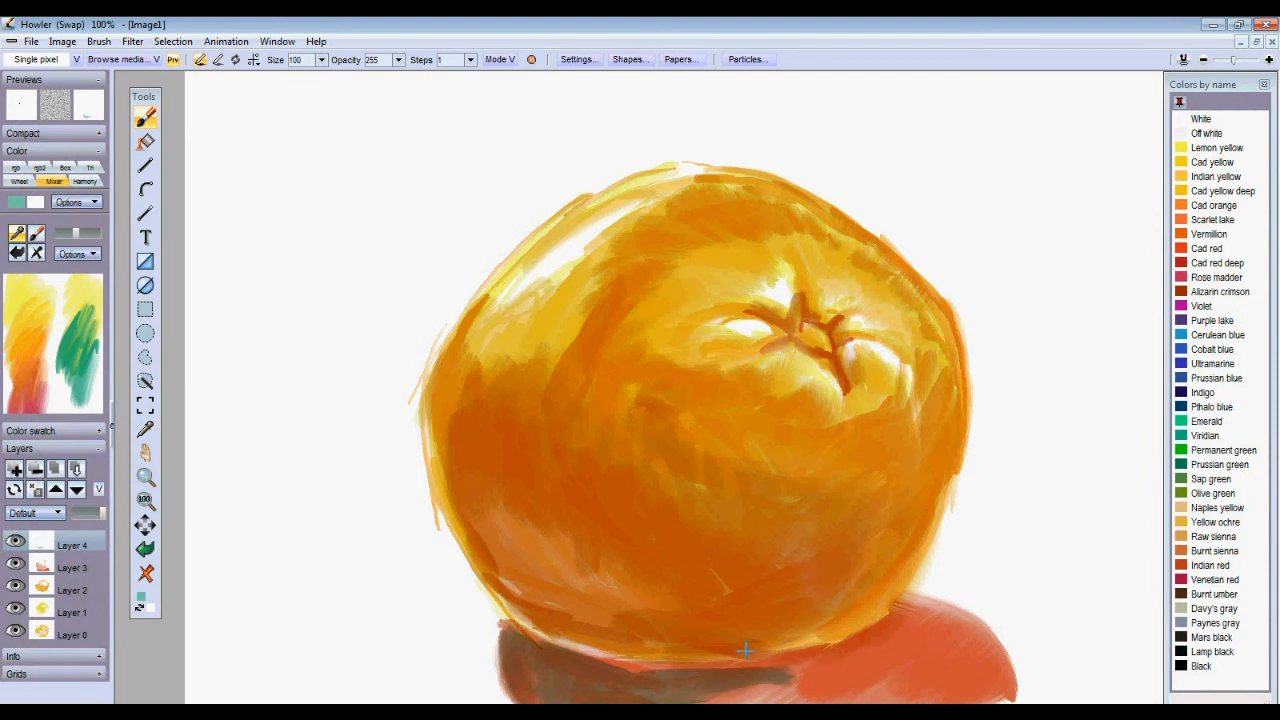
mouse_move(604, 686)
left_mouse_down()
mouse_move(784, 667)
mouse_move(732, 698)
mouse_move(891, 629)
mouse_move(906, 603)
mouse_move(810, 674)
mouse_move(930, 624)
mouse_move(918, 648)
mouse_move(942, 699)
mouse_move(986, 687)
mouse_move(862, 623)
left_mouse_up()
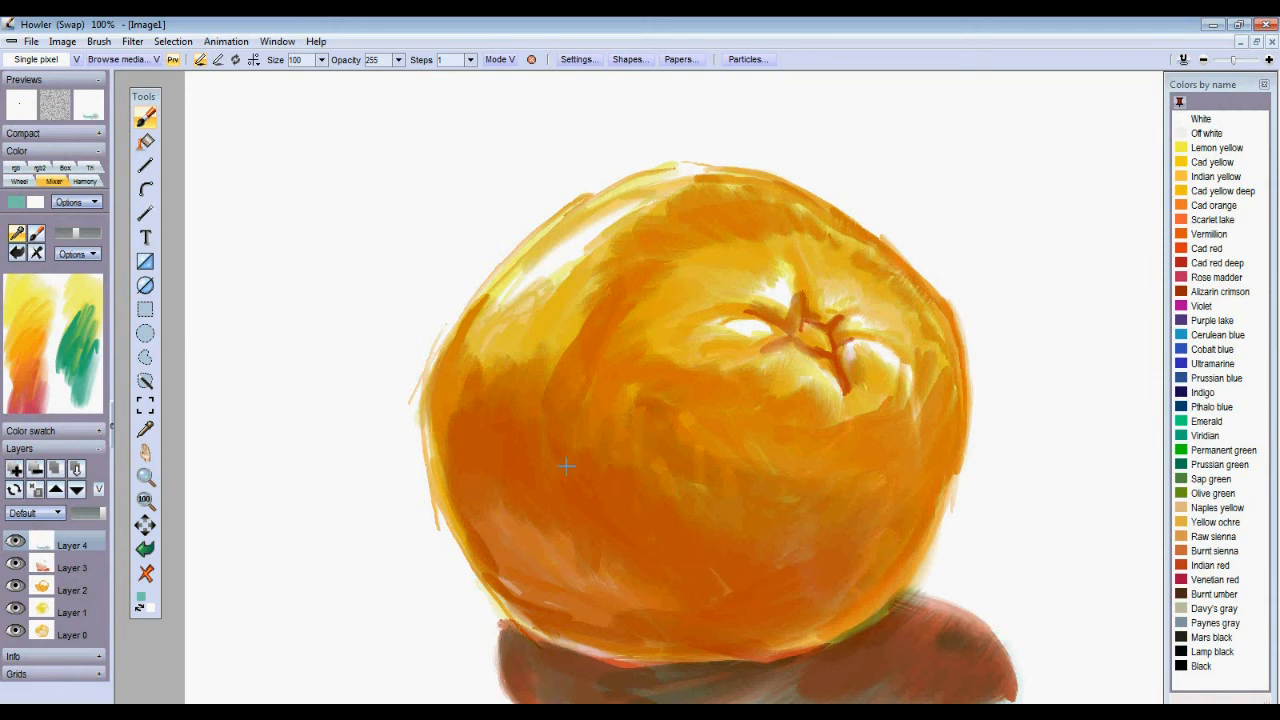
left_click_drag(803, 335, 820, 345)
Sample a pale green from the mixer and shade the tomato's left side, bottom, middle and stem lines on Layer 4.
left_click(100, 380)
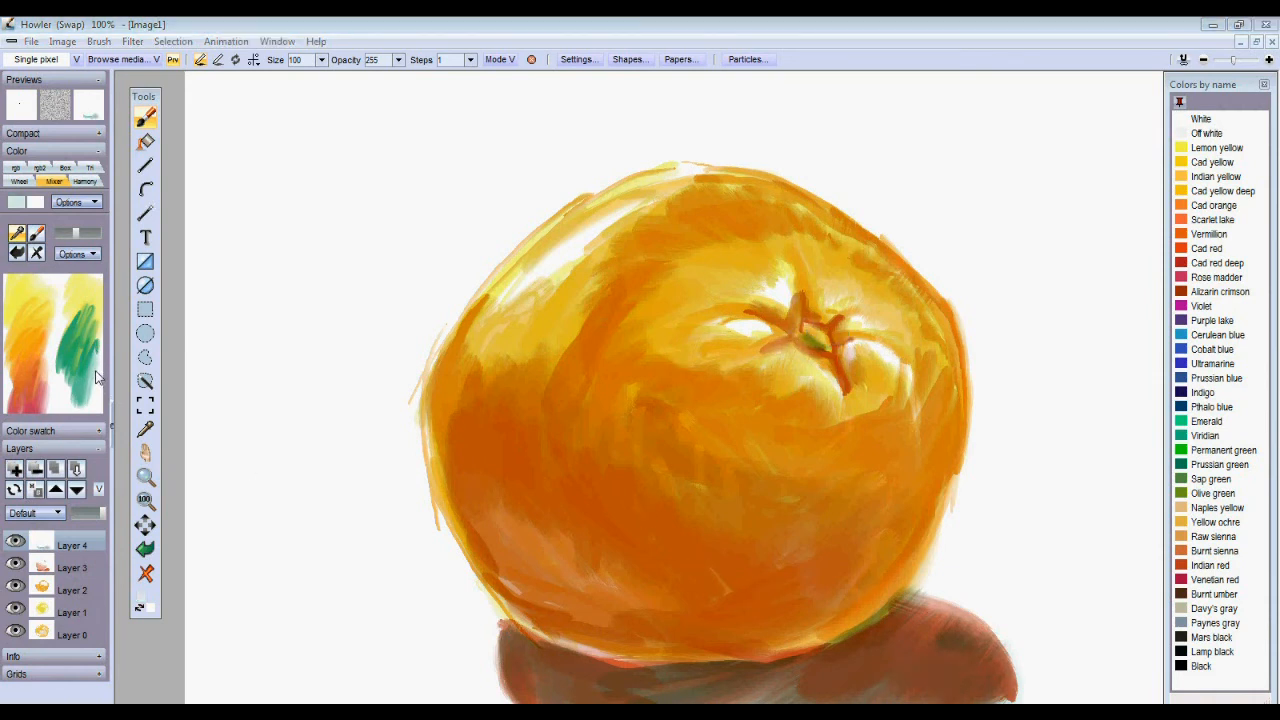
left_click(97, 368)
mouse_move(466, 415)
left_mouse_down()
mouse_move(493, 548)
mouse_move(540, 589)
mouse_move(497, 426)
mouse_move(581, 583)
mouse_move(609, 607)
mouse_move(598, 465)
mouse_move(651, 583)
mouse_move(687, 556)
mouse_move(718, 600)
mouse_move(770, 600)
left_mouse_up()
mouse_move(590, 604)
left_mouse_down()
mouse_move(680, 635)
mouse_move(567, 618)
mouse_move(429, 420)
mouse_move(448, 378)
mouse_move(437, 424)
left_mouse_up()
mouse_move(597, 632)
left_mouse_down()
mouse_move(586, 631)
mouse_move(822, 636)
mouse_move(860, 598)
mouse_move(714, 583)
mouse_move(658, 540)
left_mouse_up()
right_click(828, 624)
left_click(758, 611)
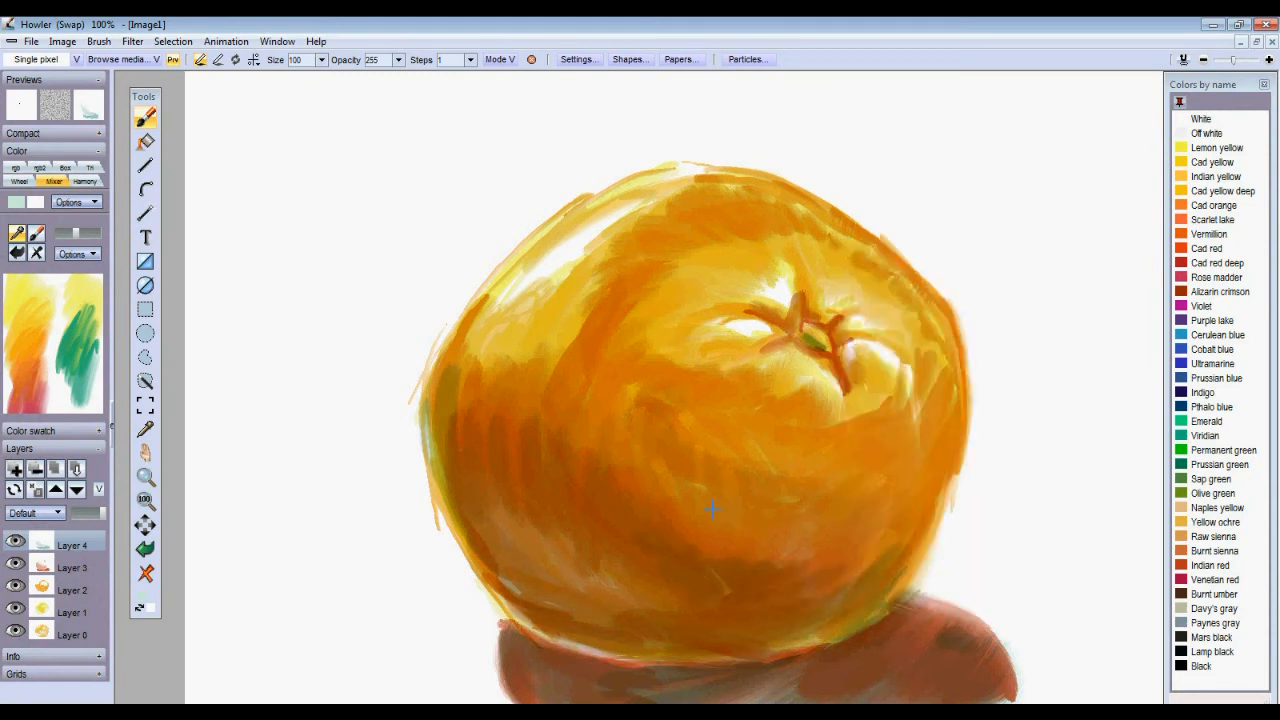
mouse_move(652, 443)
left_mouse_down()
mouse_move(702, 477)
mouse_move(715, 470)
mouse_move(667, 418)
mouse_move(694, 444)
mouse_move(790, 455)
left_mouse_up()
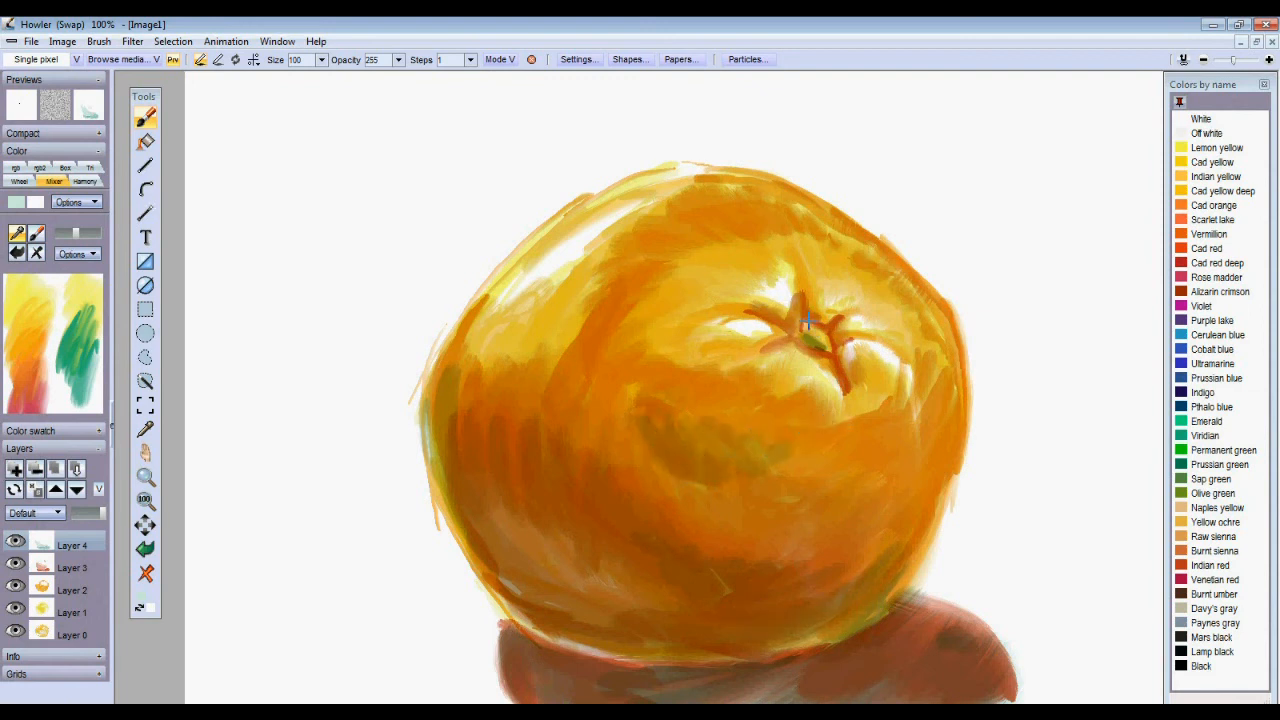
mouse_move(820, 346)
left_mouse_down()
mouse_move(839, 379)
mouse_move(804, 343)
mouse_move(767, 350)
mouse_move(798, 327)
mouse_move(842, 345)
left_mouse_up()
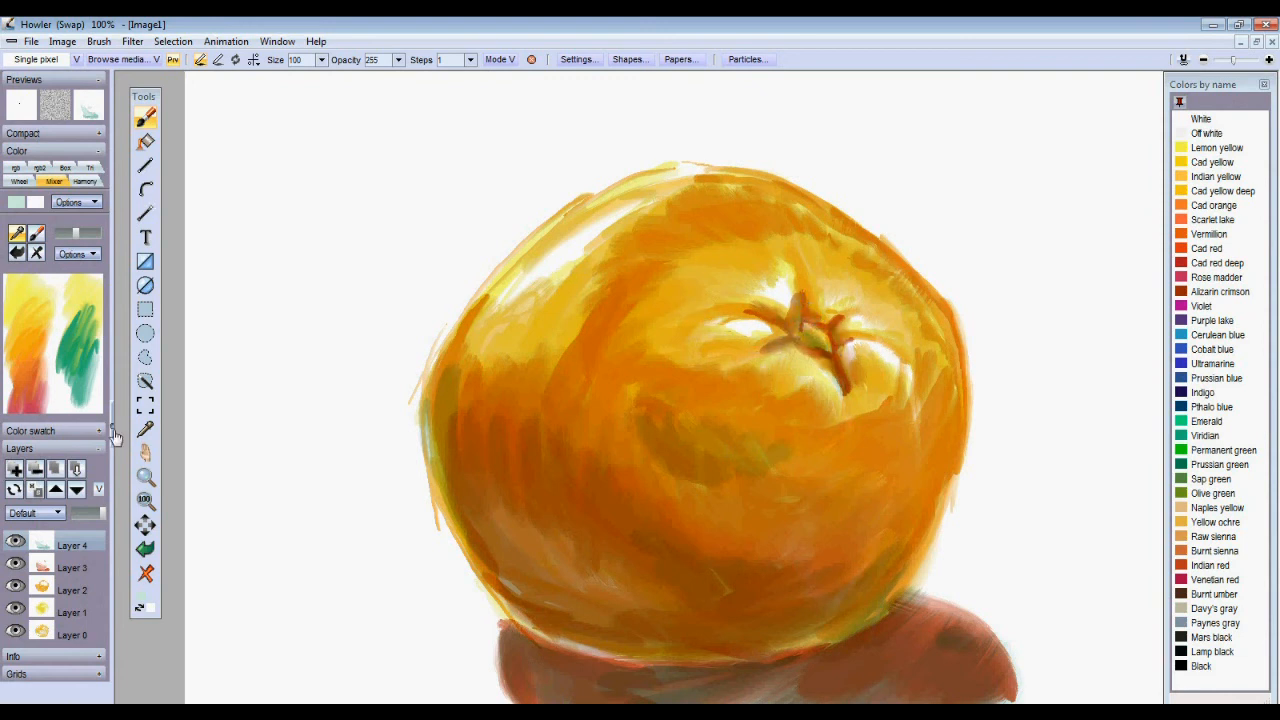
Sample a near-white cool tint from the mixer and tone the upper left highlight and the highlights around the stem.
left_click(104, 378)
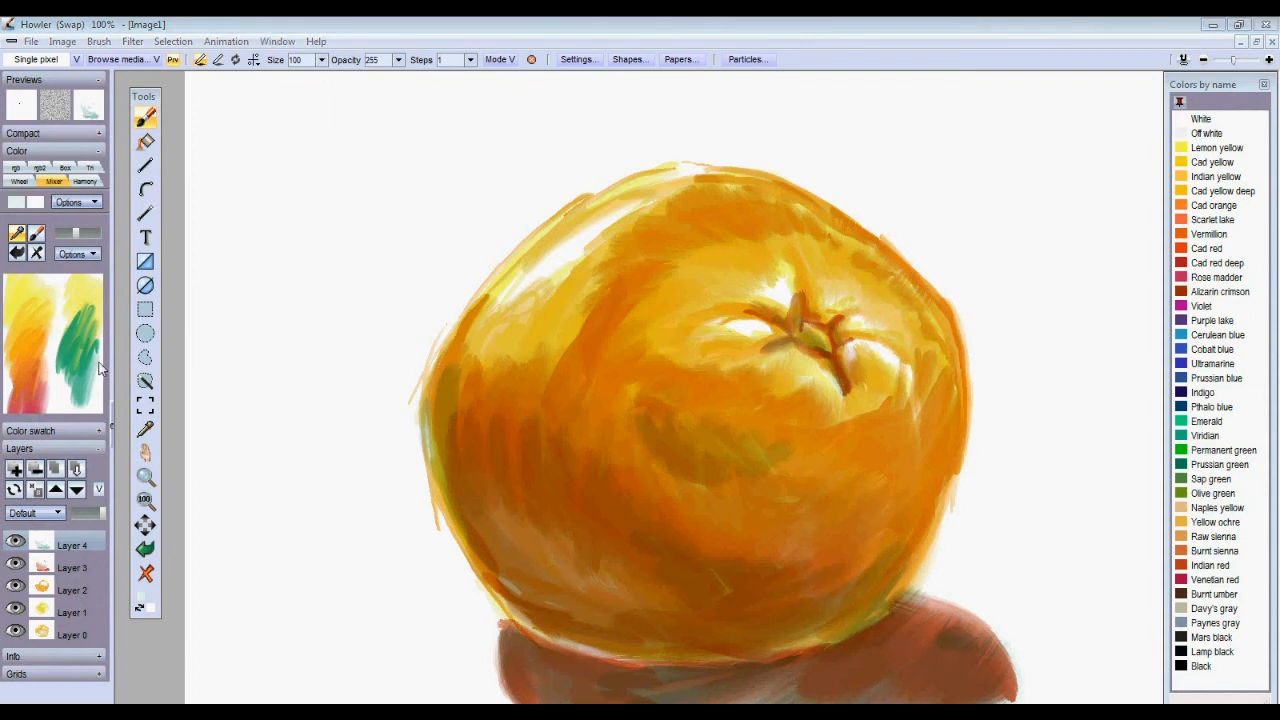
left_click_drag(603, 212, 640, 206)
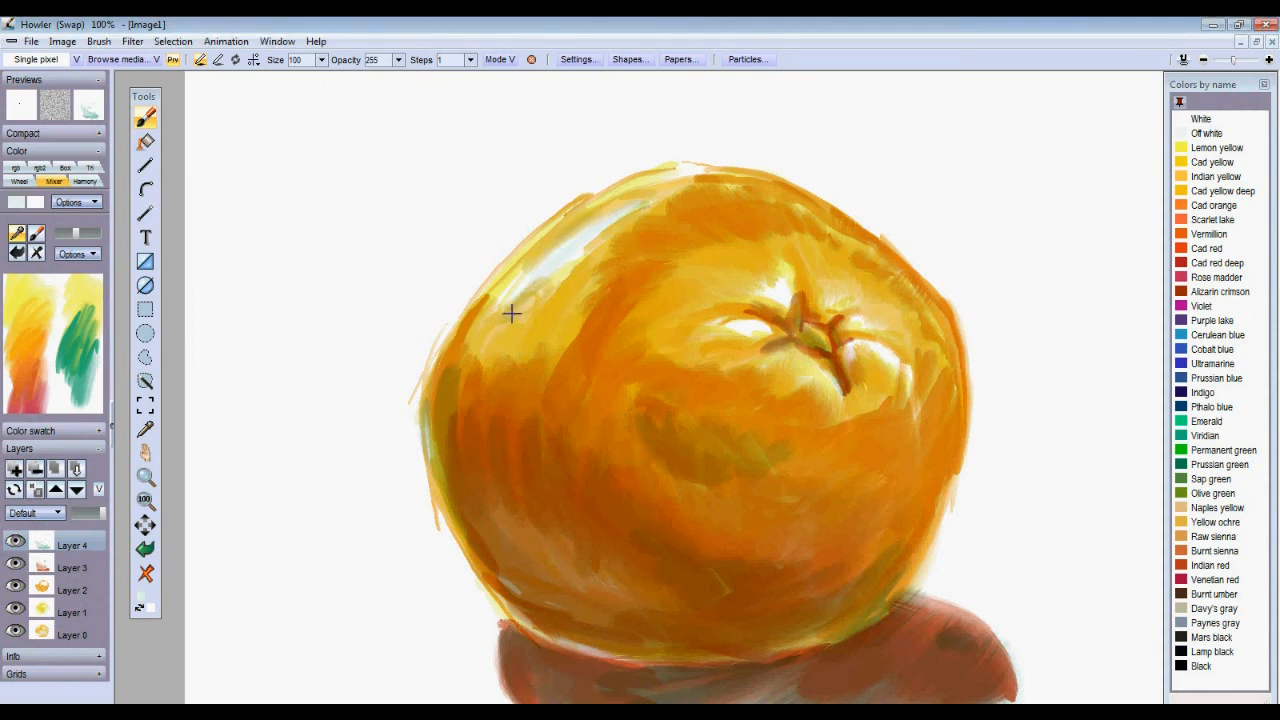
mouse_move(769, 284)
left_mouse_down()
mouse_move(819, 288)
mouse_move(821, 262)
mouse_move(840, 297)
left_mouse_up()
left_click_drag(850, 323, 876, 322)
left_click_drag(776, 358, 828, 384)
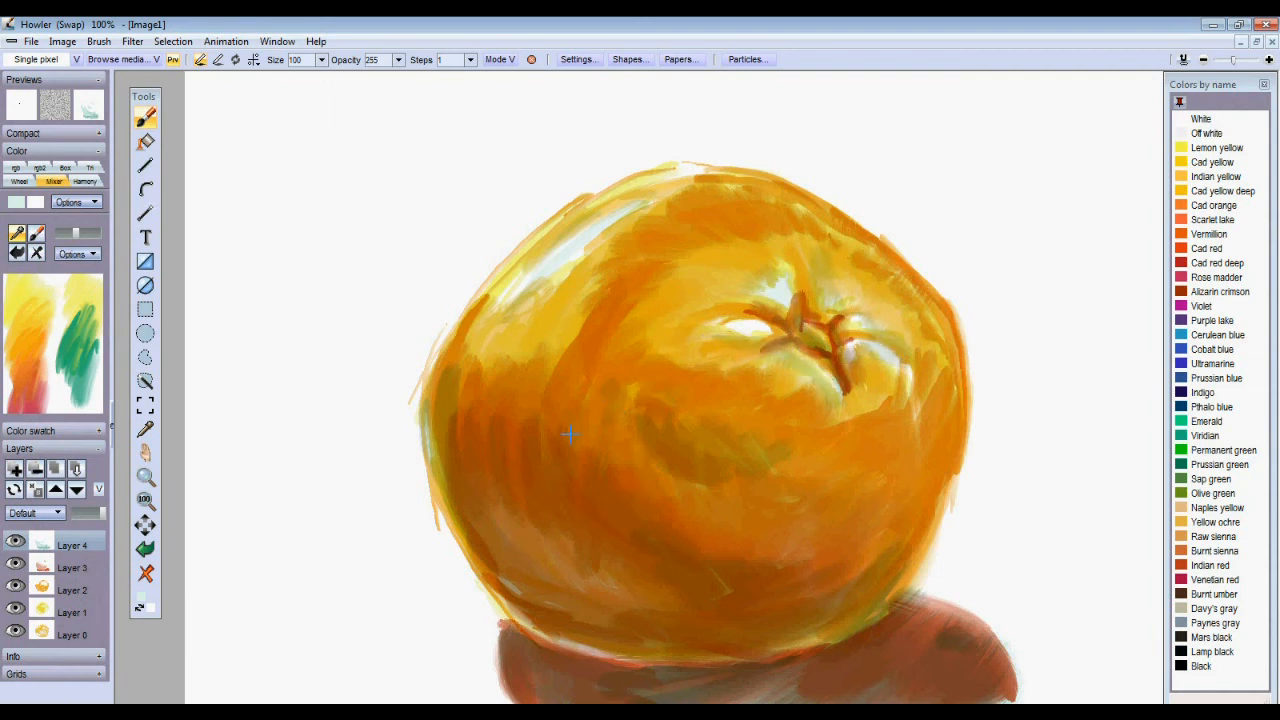
Sample a rosy red from the mixer and paint along the tomato's left, bottom and lower right edges, with accents on the lower left.
left_click(36, 405)
mouse_move(452, 318)
left_mouse_down()
mouse_move(438, 455)
mouse_move(505, 603)
mouse_move(720, 660)
mouse_move(845, 645)
mouse_move(908, 558)
mouse_move(912, 520)
left_mouse_up()
mouse_move(556, 510)
left_mouse_down()
mouse_move(578, 570)
mouse_move(660, 602)
left_mouse_up()
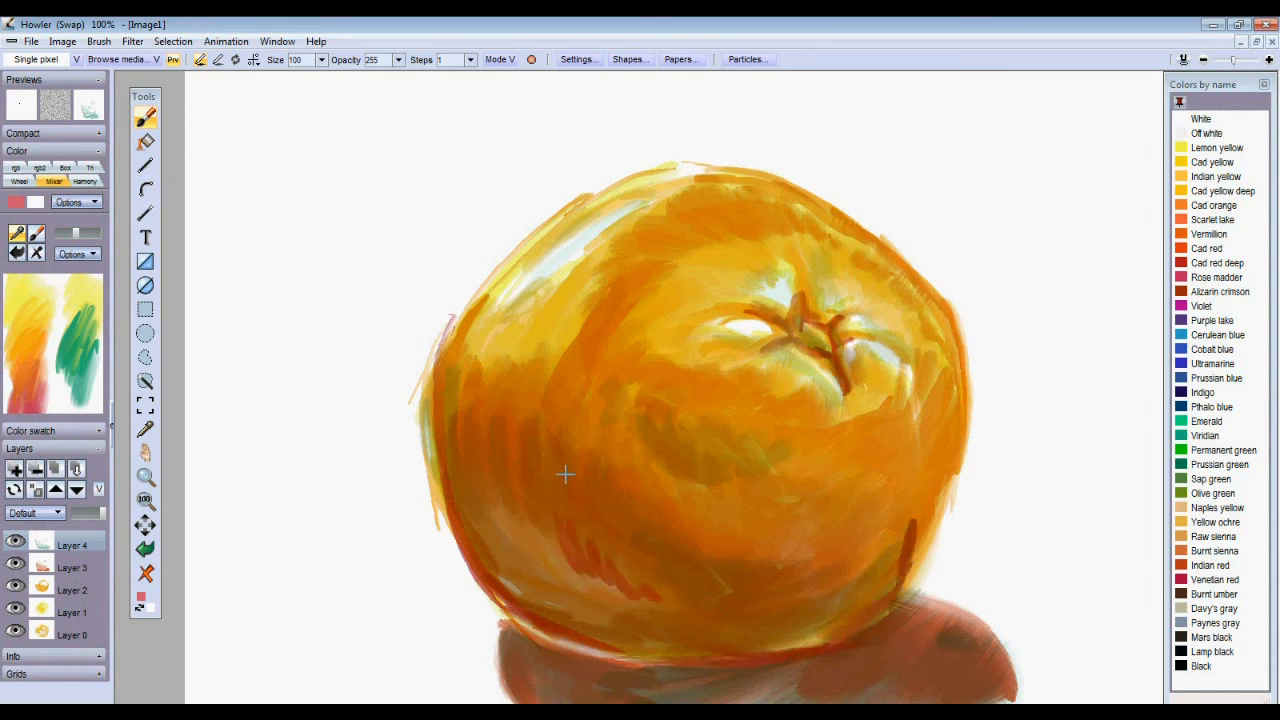
Add rosy red accents on the tomato's left side and lower right edge, undoing the short strokes near the lower middle.
left_click_drag(517, 464, 522, 442)
left_click_drag(617, 503, 613, 527)
left_click_drag(630, 500, 645, 526)
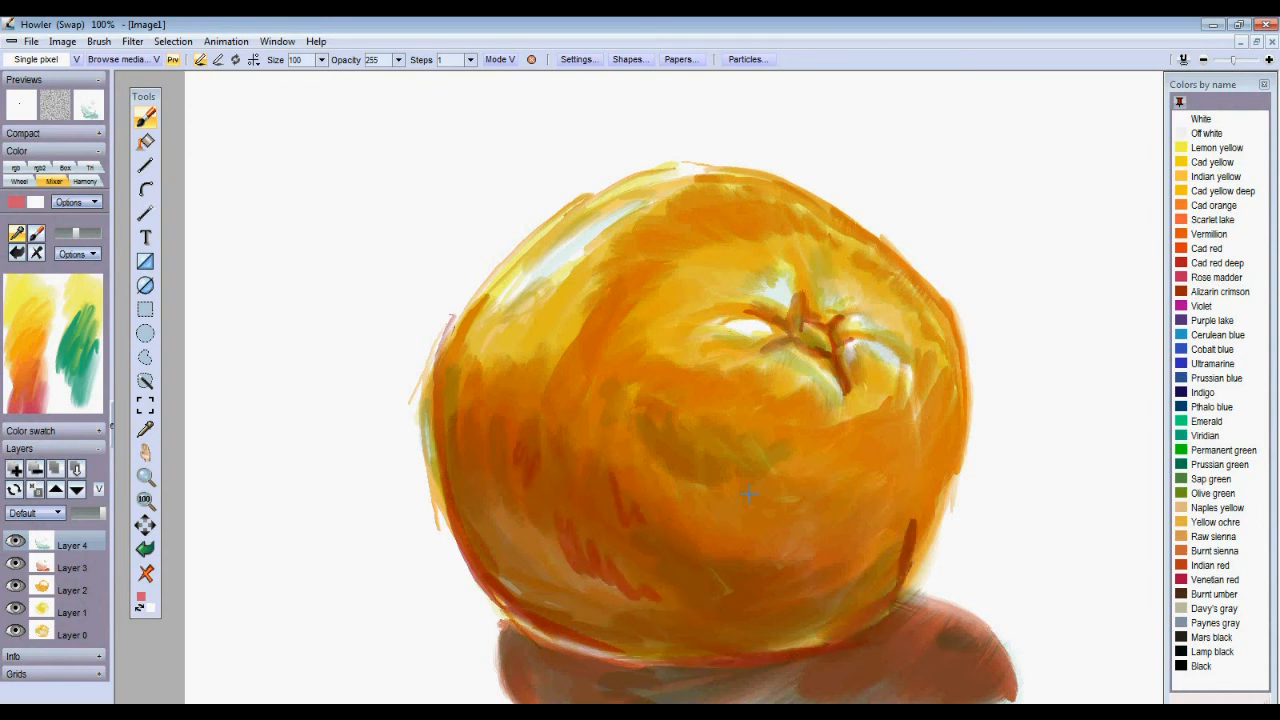
key("ctrl+z")
key("ctrl+z")
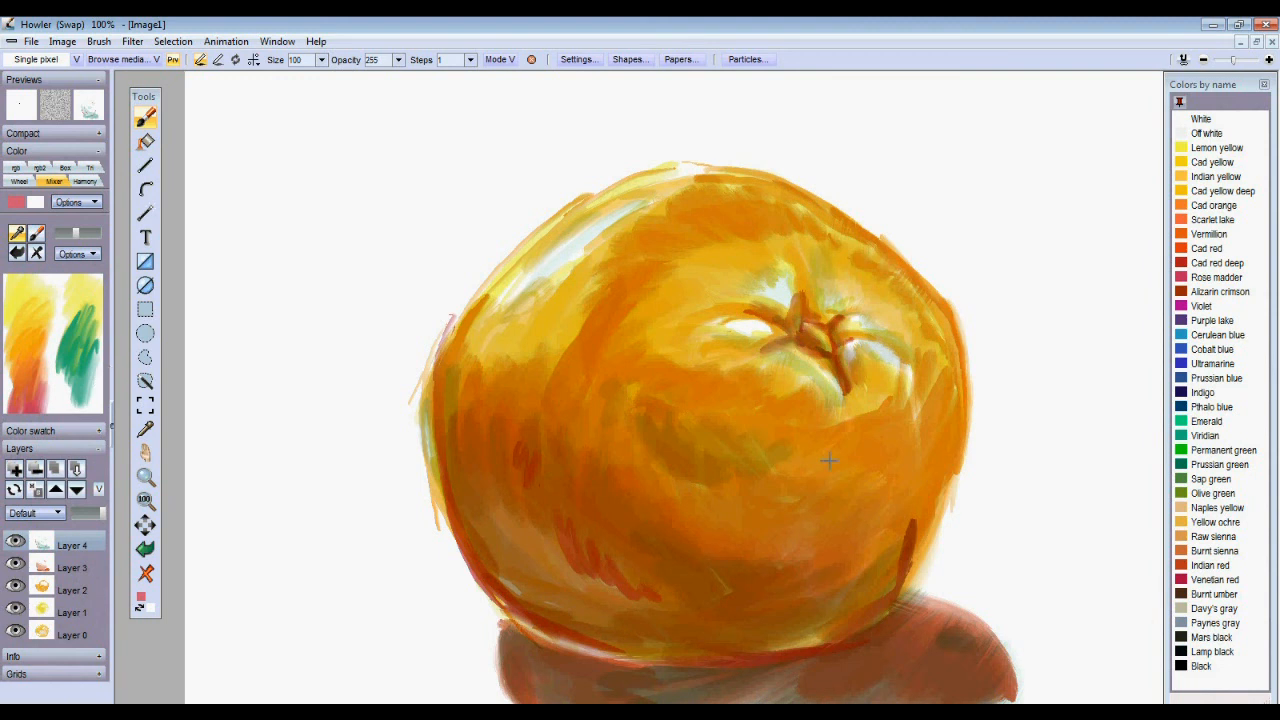
left_click_drag(954, 482, 890, 607)
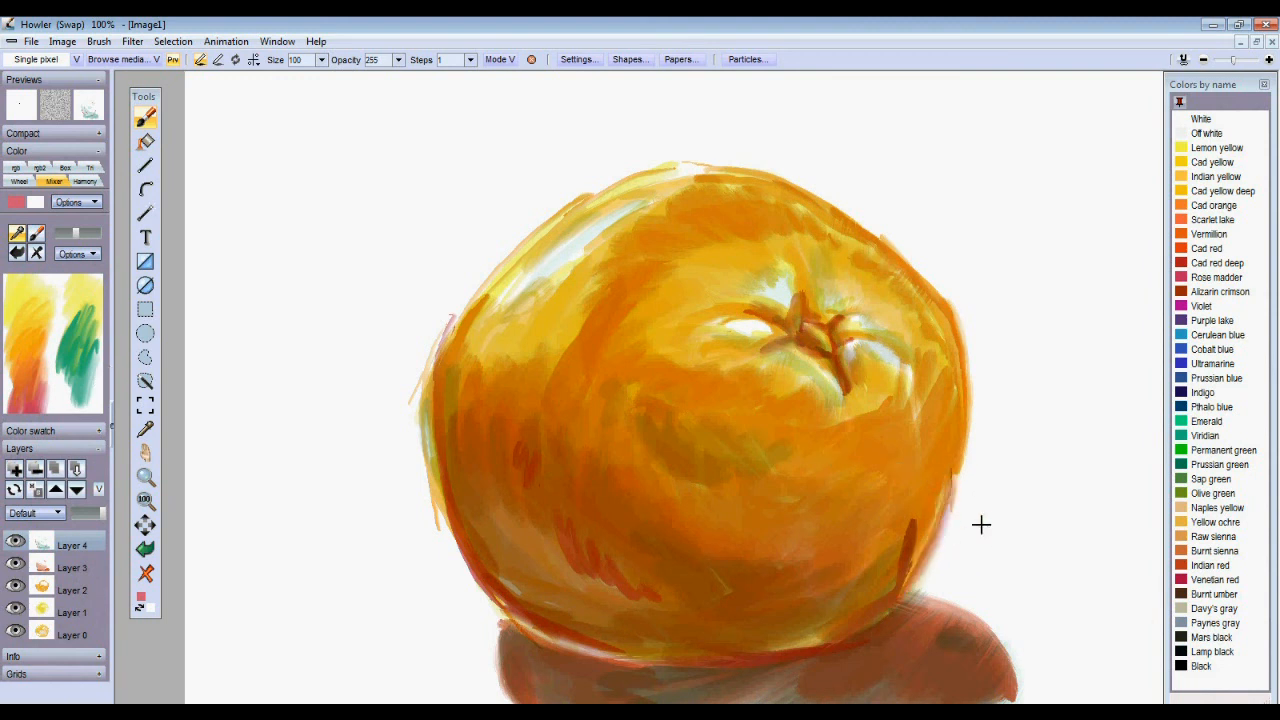